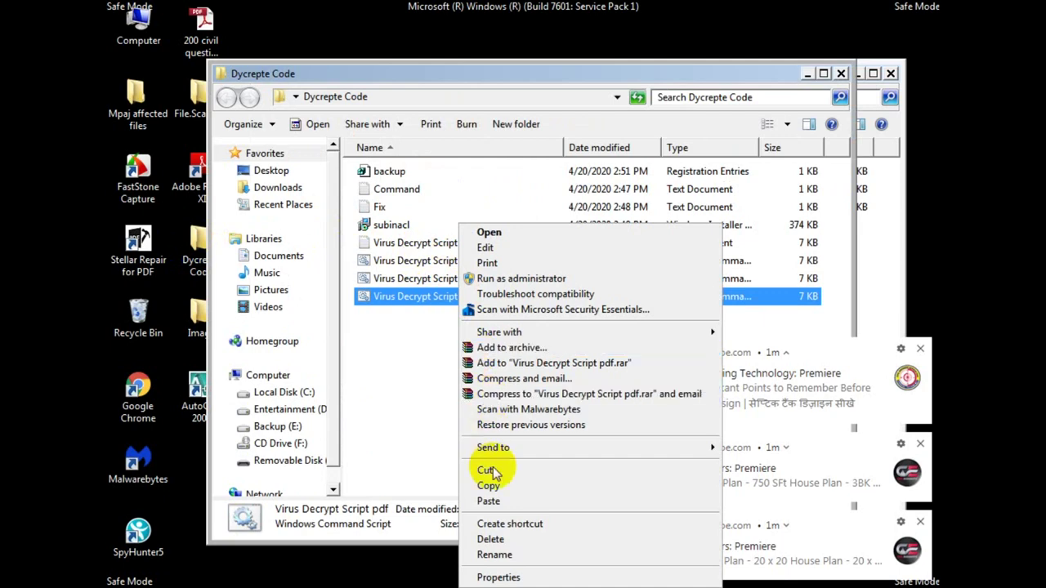
Copy the Virus Decrypt Script pdf file from the Dycrepte Code folder into the affected Pdf folder.
click(496, 485)
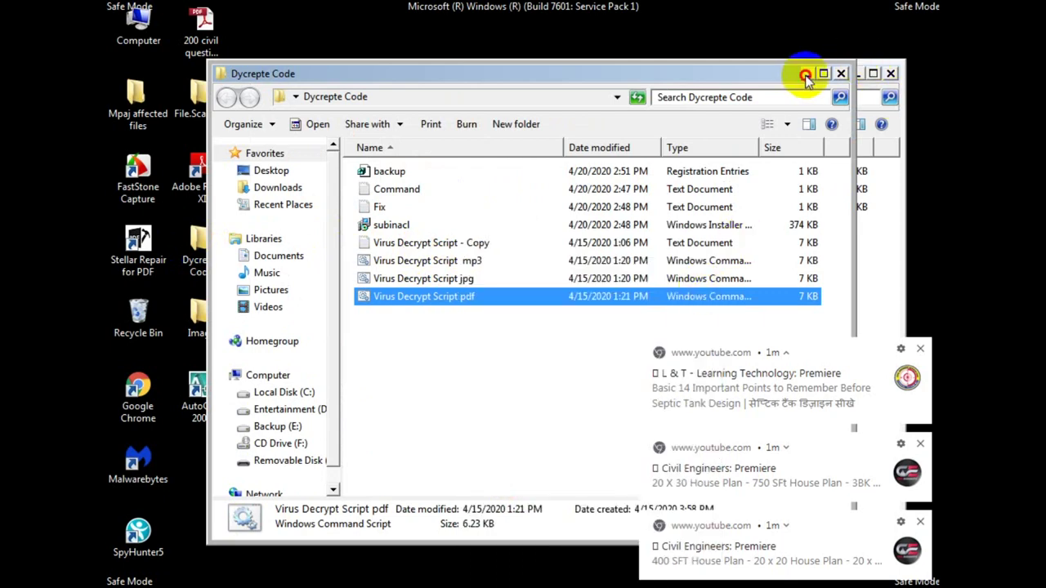
click(840, 72)
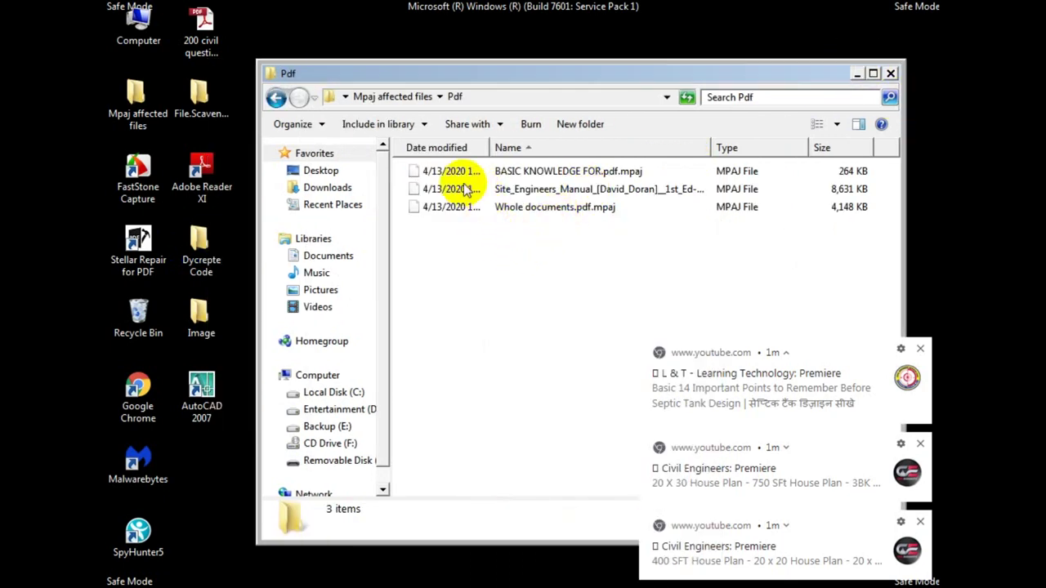
right_click(469, 246)
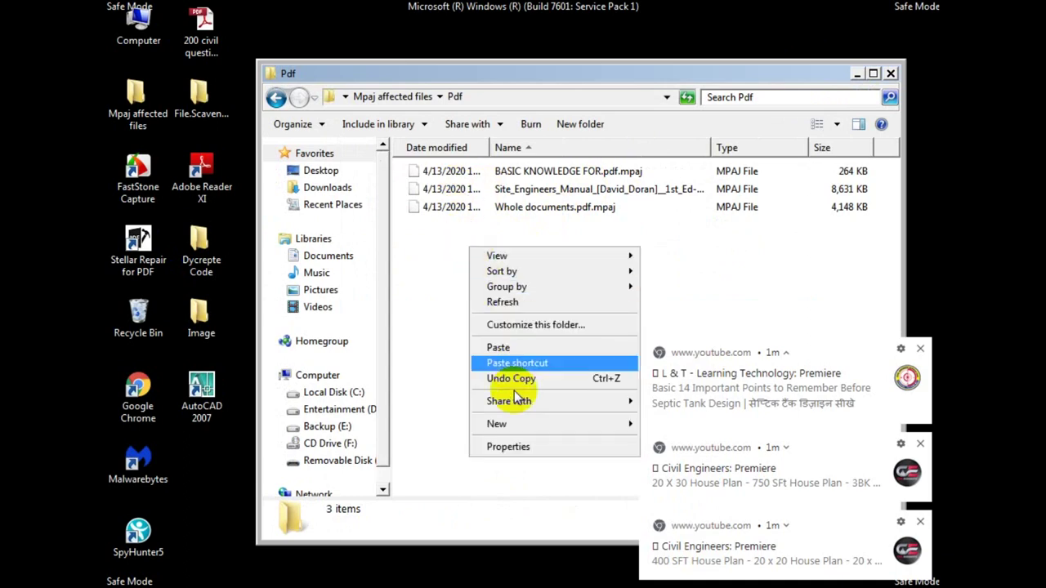
click(503, 348)
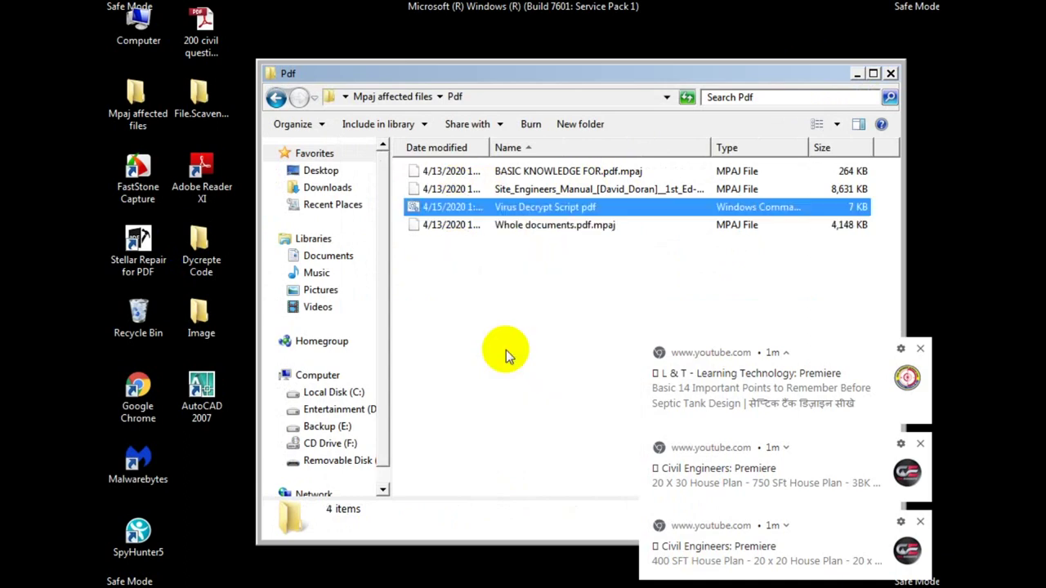
Run the Virus Decrypt Script pdf in the Pdf folder and dismiss the uppermost YouTube notification.
double_click(491, 209)
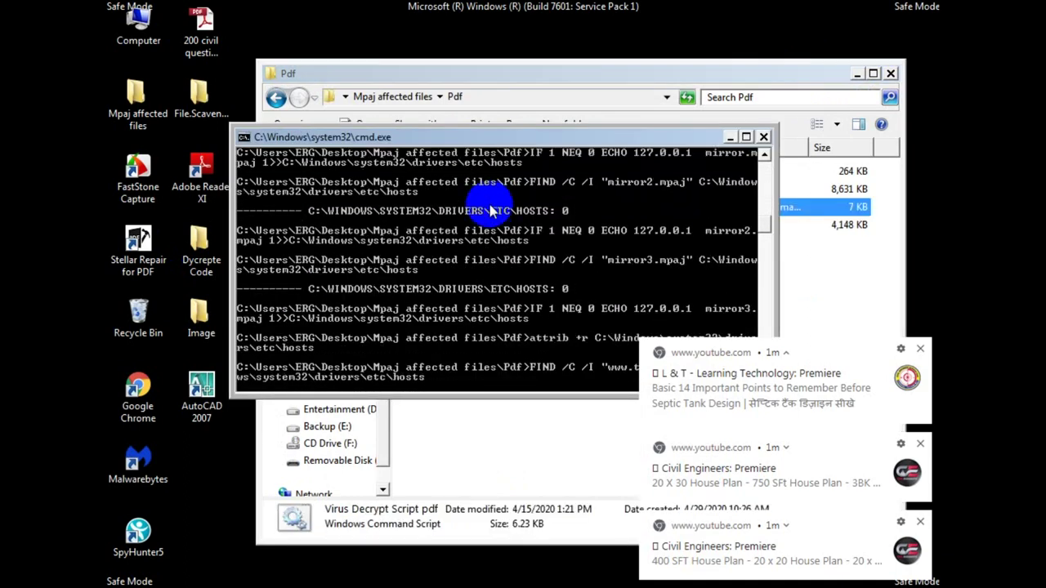
click(920, 349)
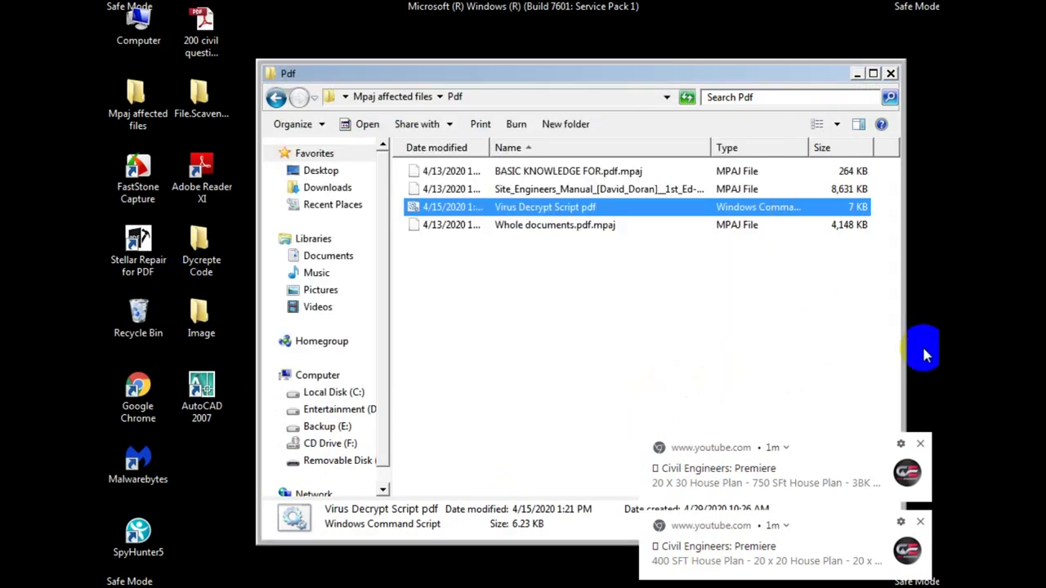
click(540, 287)
Copy the Virus Decrypt Script mp3 file from the Dycrepte Code folder into the Mp3 folder of Mpaj affected files.
click(278, 100)
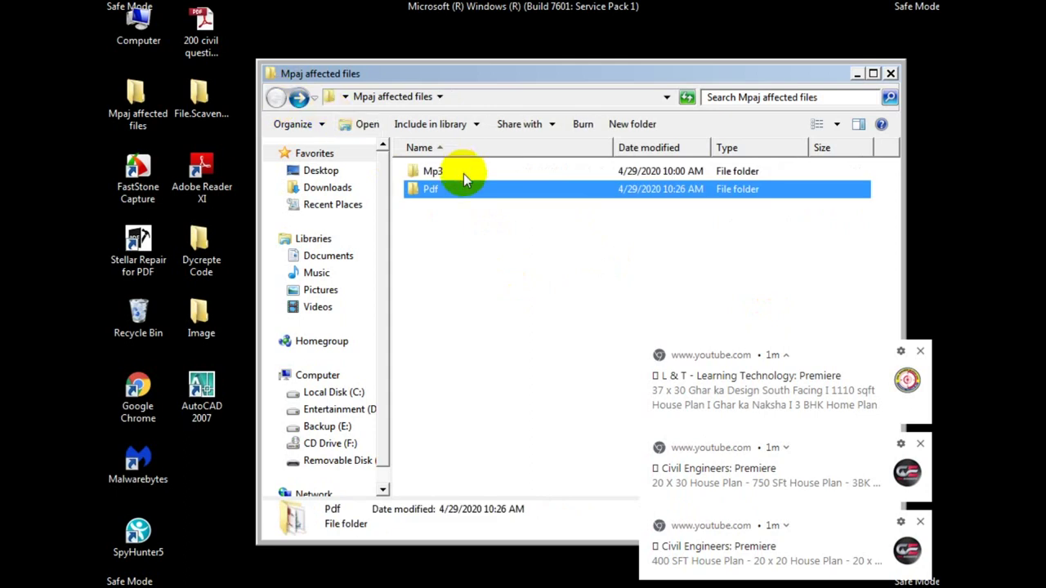
click(438, 176)
double_click(438, 176)
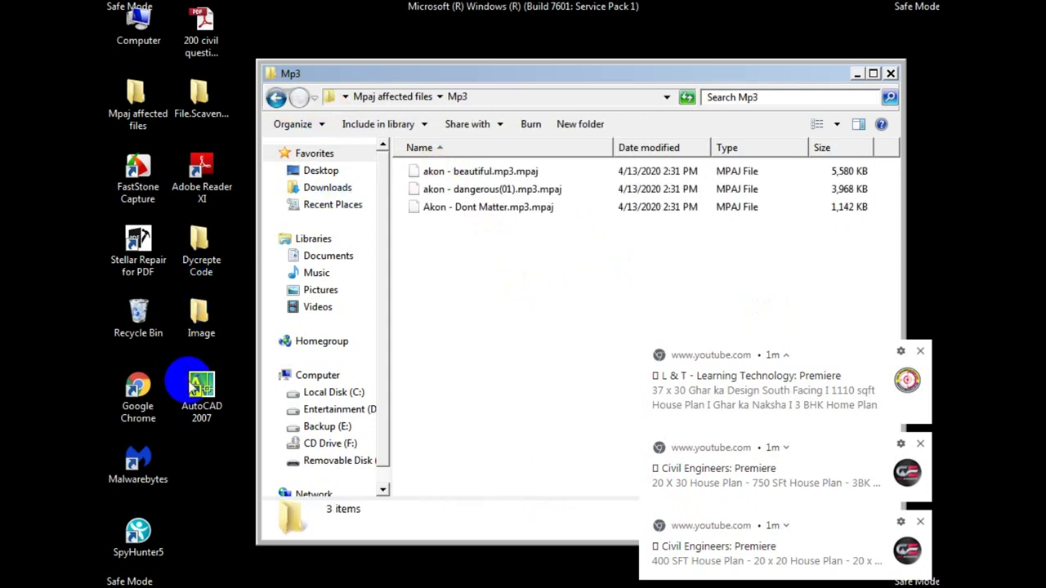
double_click(201, 255)
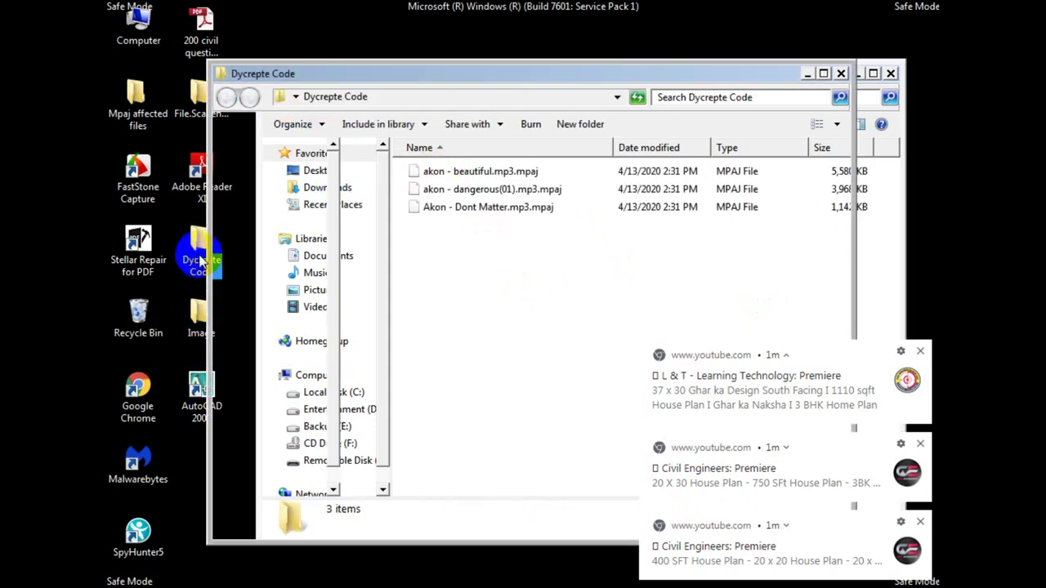
click(450, 263)
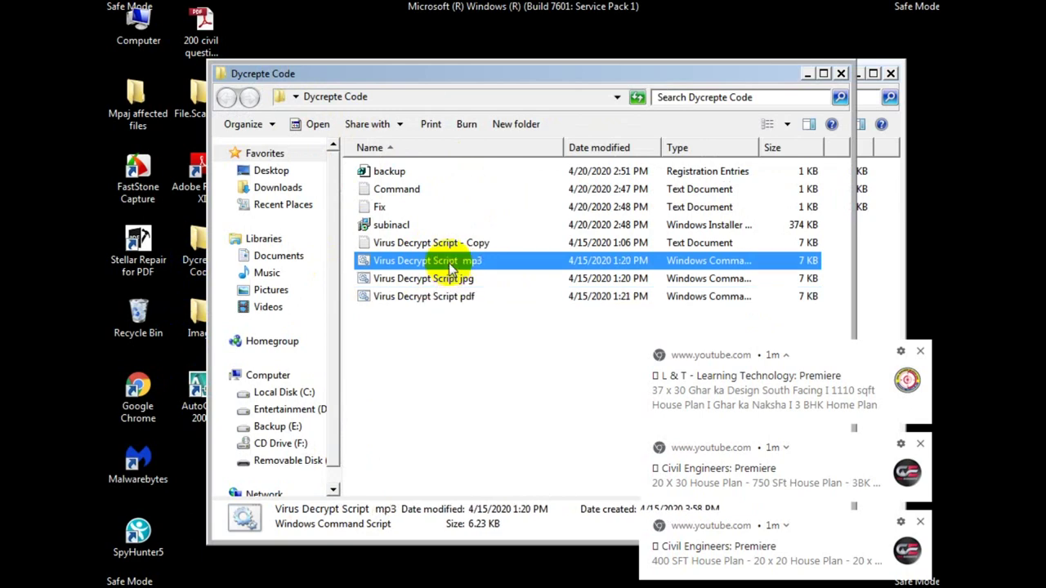
click(808, 75)
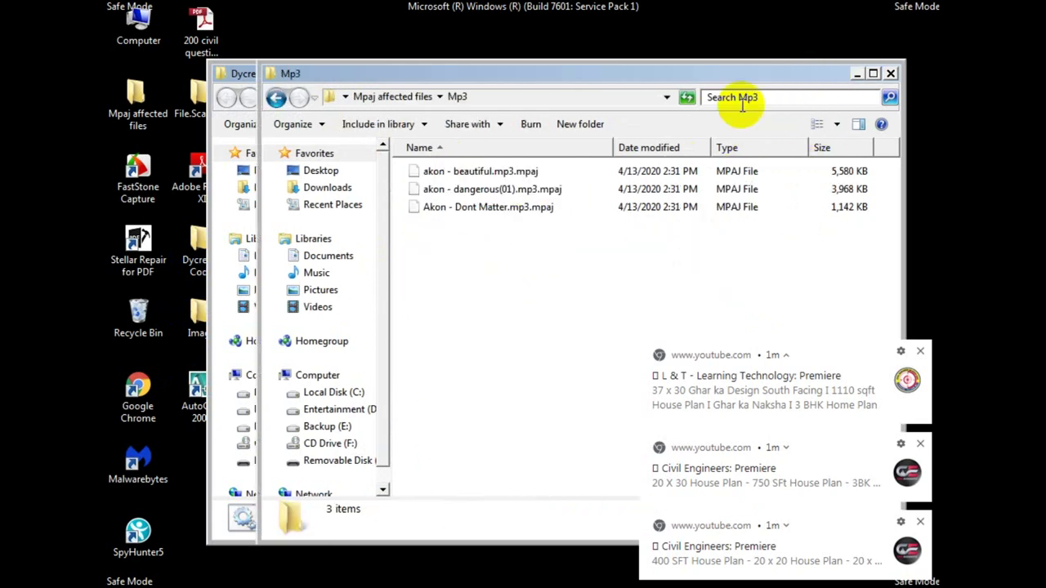
right_click(590, 242)
click(615, 338)
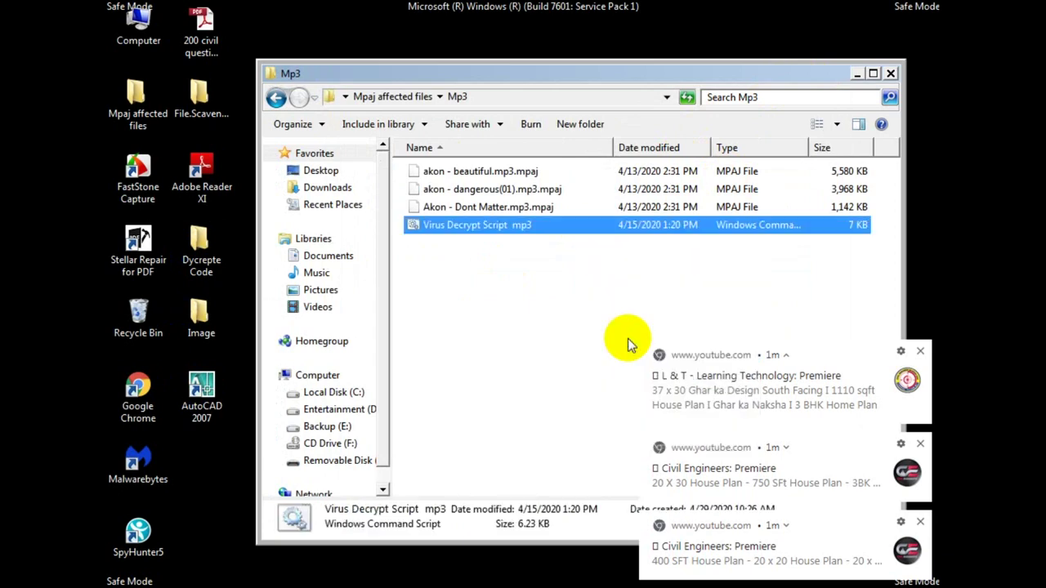
Run the Virus Decrypt Script mp3 in the Mp3 folder and refresh the folder listing.
double_click(520, 233)
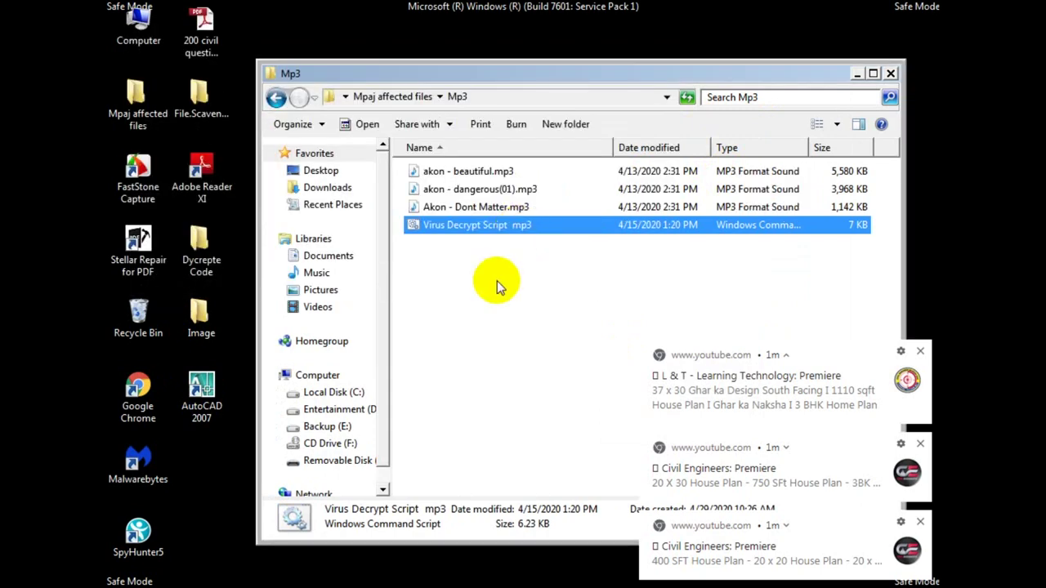
right_click(495, 282)
click(532, 338)
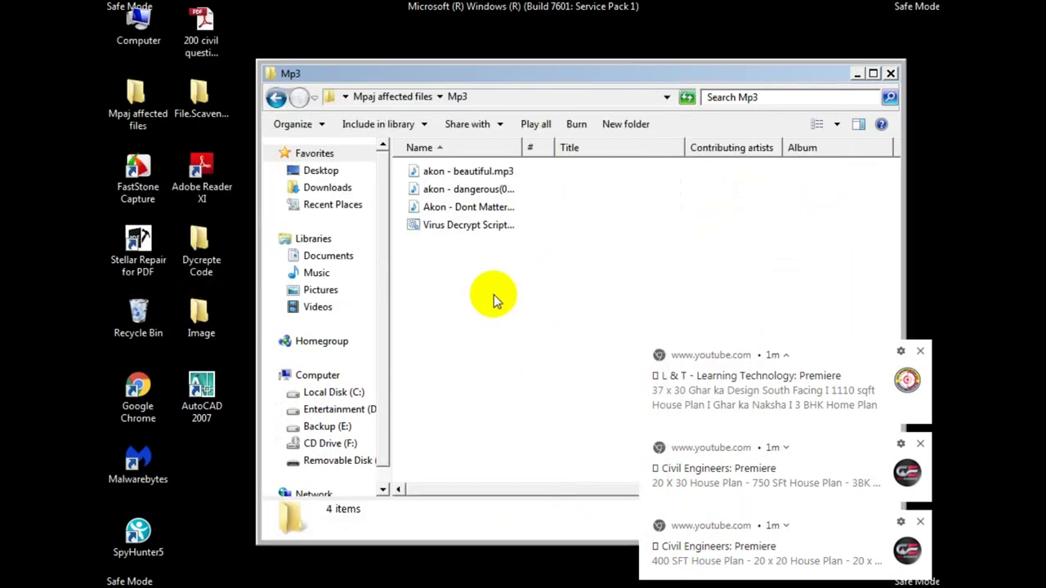
Try to open BASIC KNOWLEDGE FOR.pdf from the Pdf folder in Adobe Reader, and close the reader.
click(275, 98)
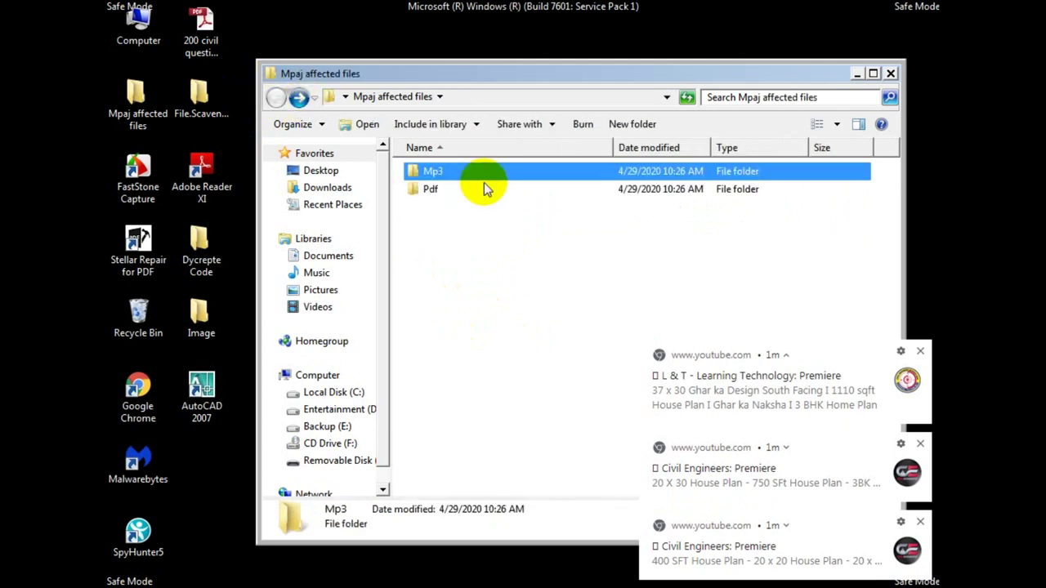
double_click(442, 191)
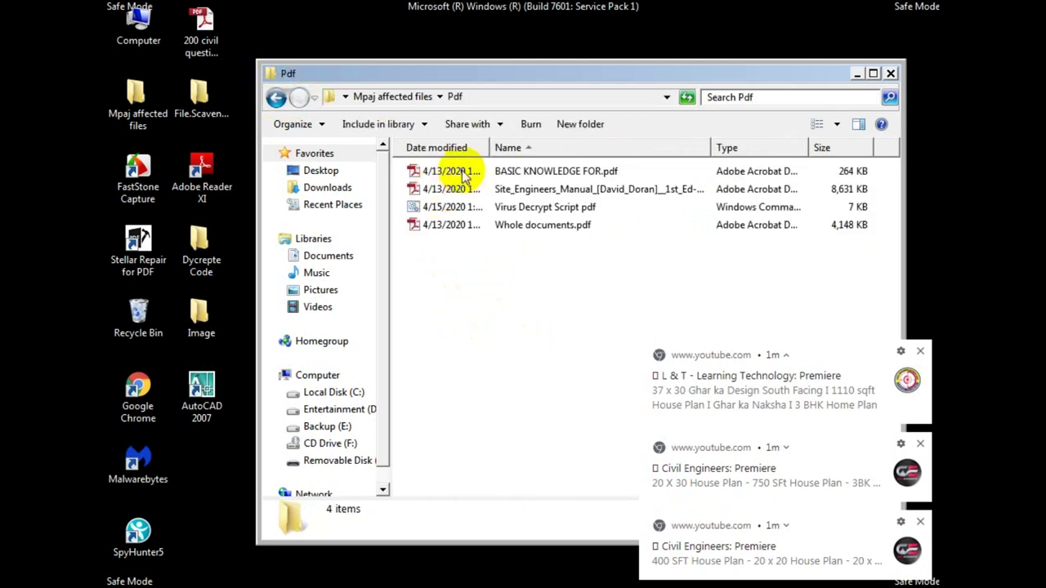
click(465, 172)
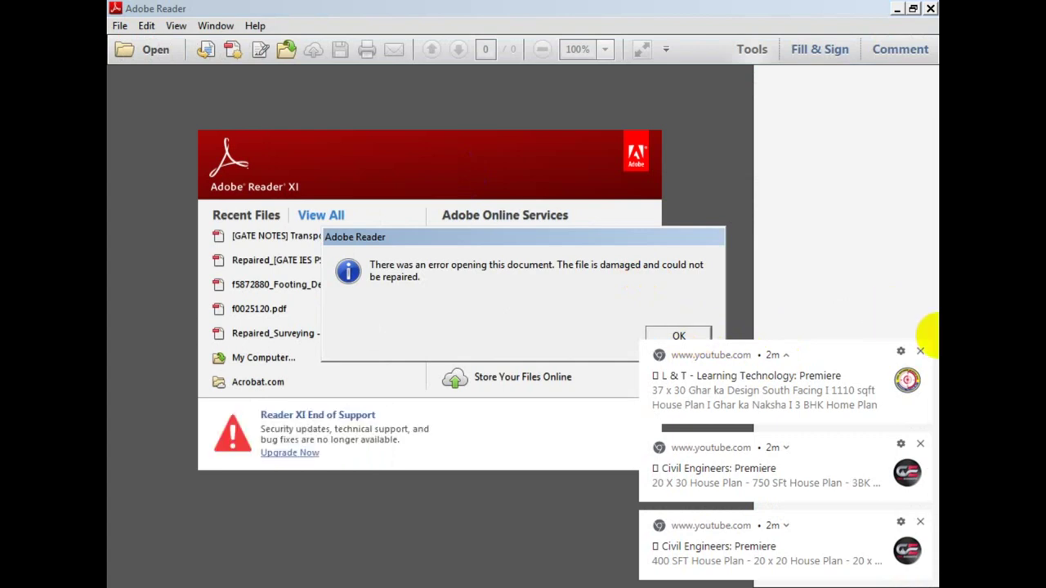
click(932, 9)
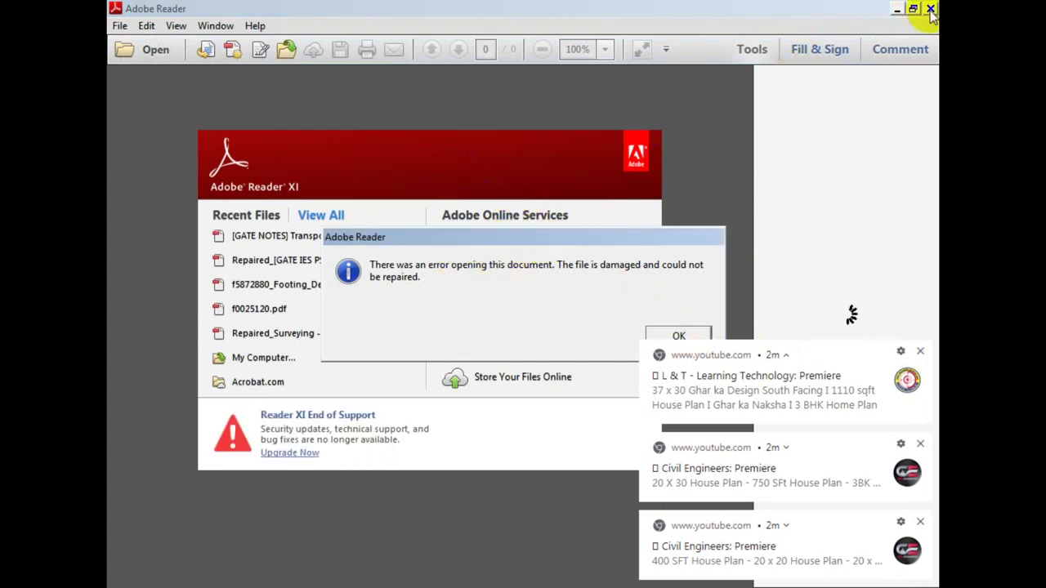
click(681, 335)
click(930, 8)
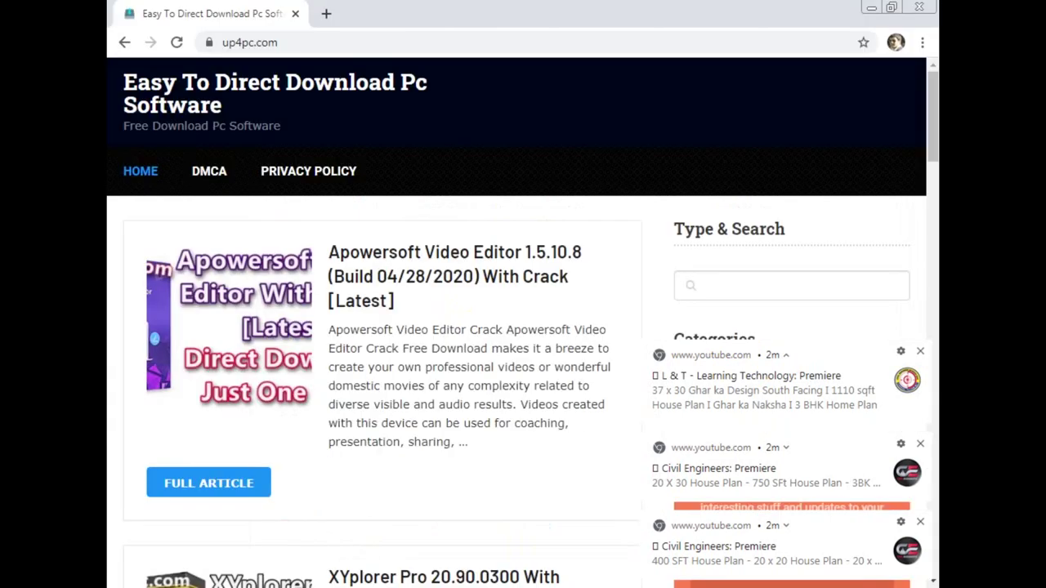
Load the website up4pc.com in the Chrome browser.
drag(288, 46, 213, 42)
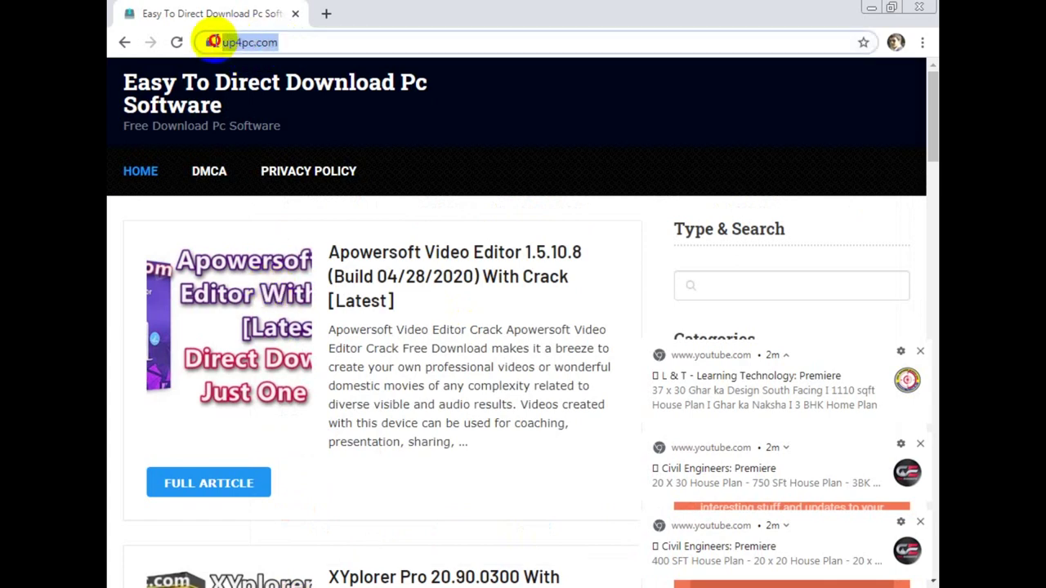
text(Up)
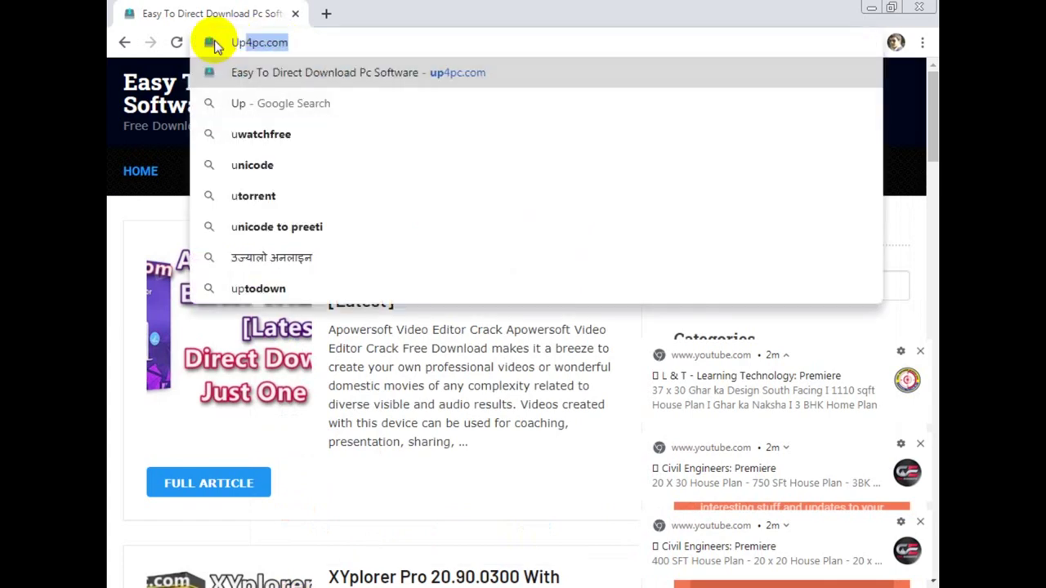
text(4pc)
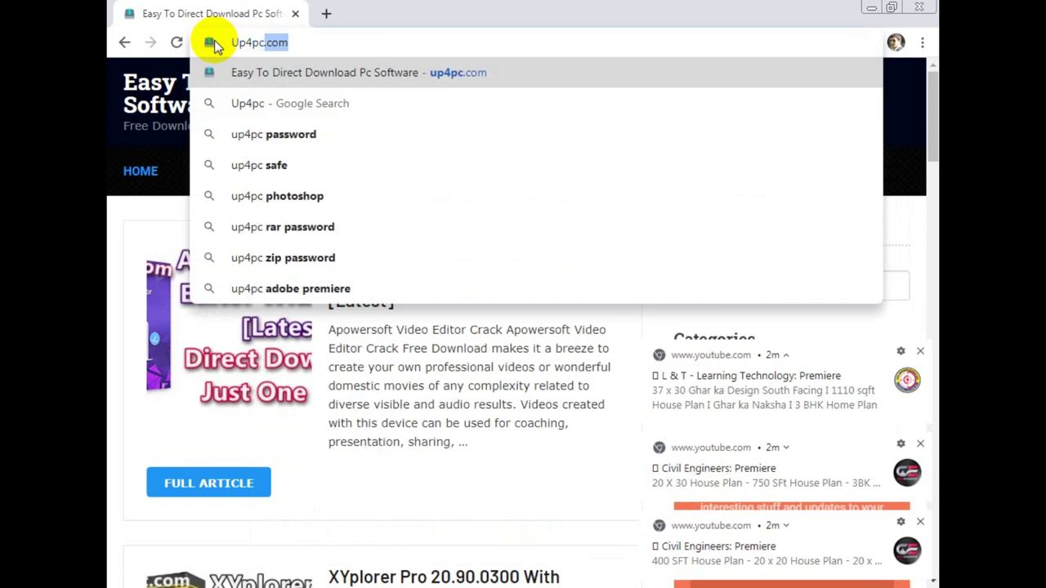
text(.com)
key(Return)
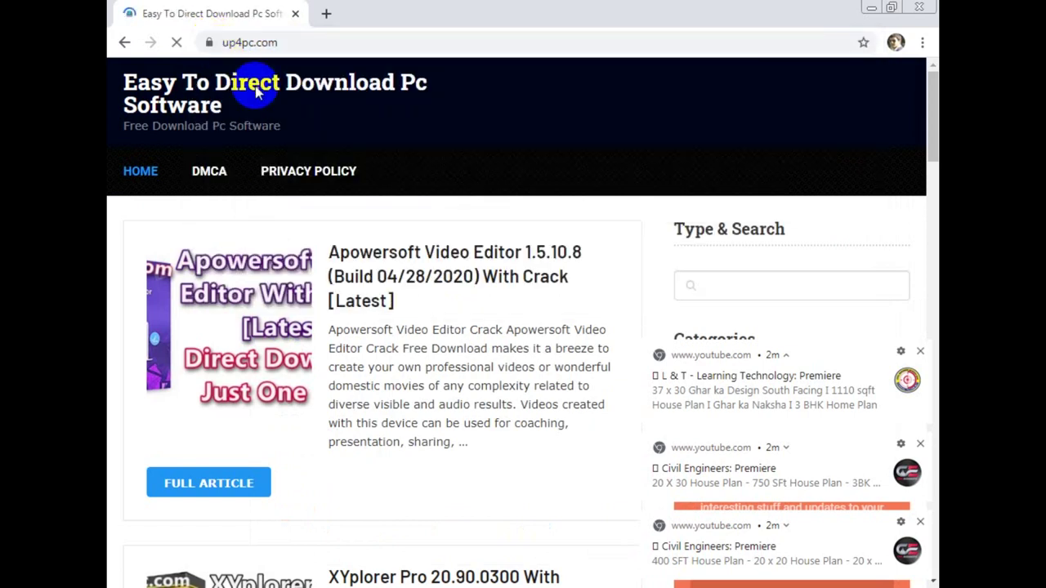
Search the site for "Stellar pdf recovery tool" and open the Stellar Repair for Word 6.0.0.0 result in a new tab.
click(793, 282)
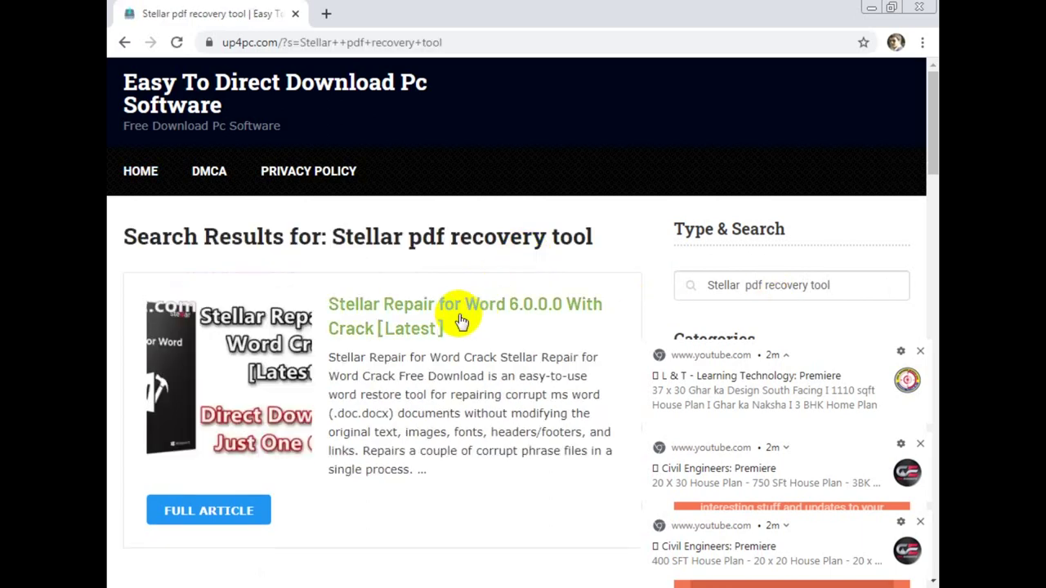
middle_click(421, 323)
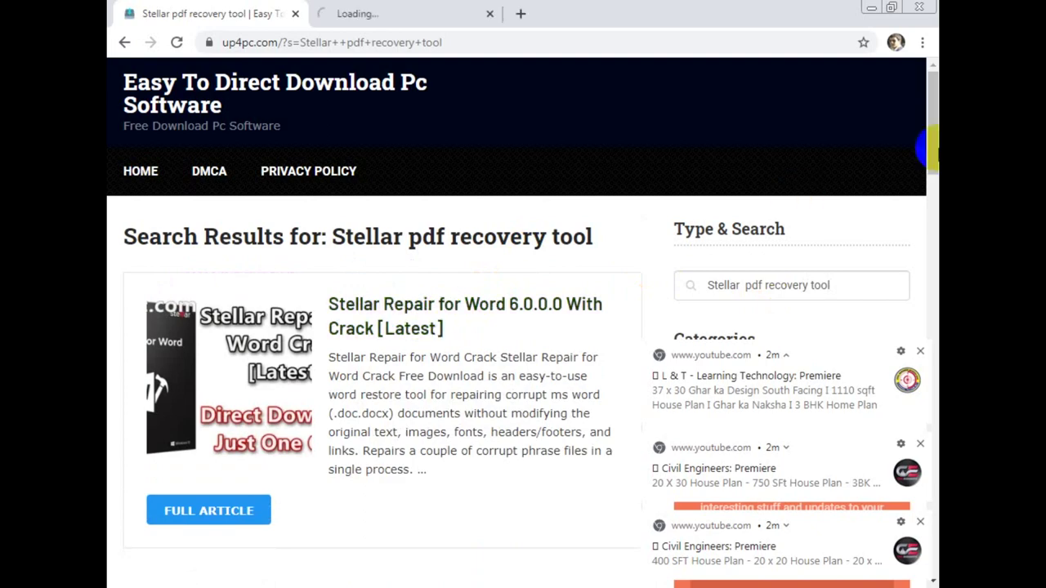
mouse_move(935, 121)
mouse_down()
mouse_move(924, 276)
mouse_move(934, 125)
mouse_up()
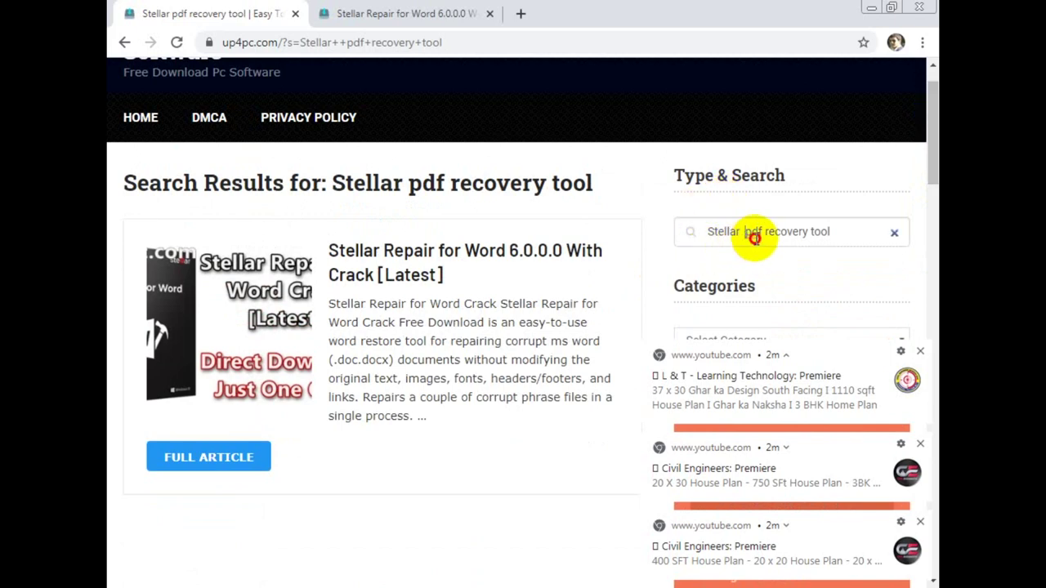
Change the site search to "Stellar repair for pdf" and open the Stellar Repair for PDF 3.0.0.0 page in its own tab.
drag(744, 236, 845, 227)
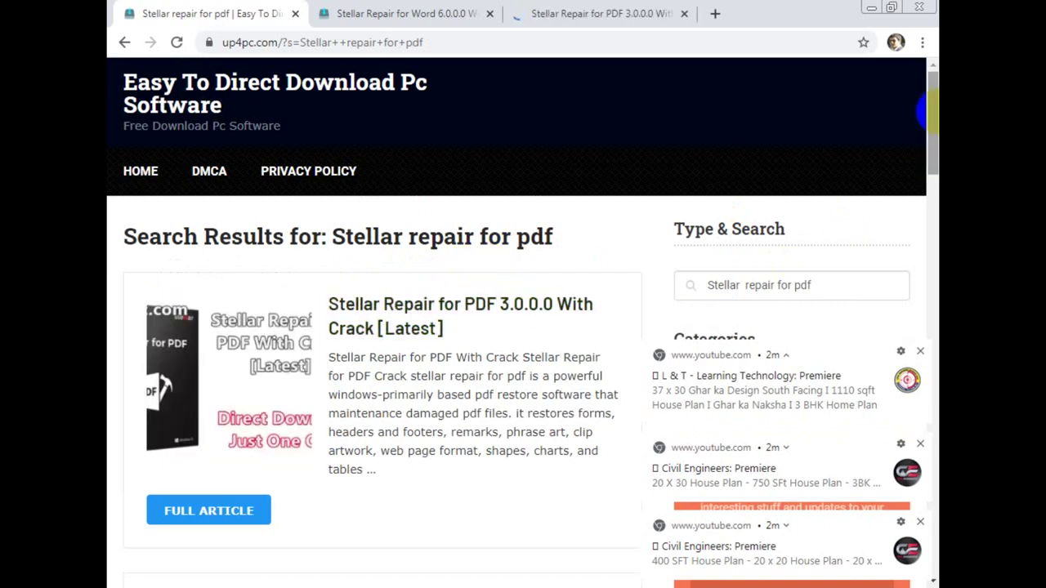
scroll(930, 118, down, 1)
click(611, 13)
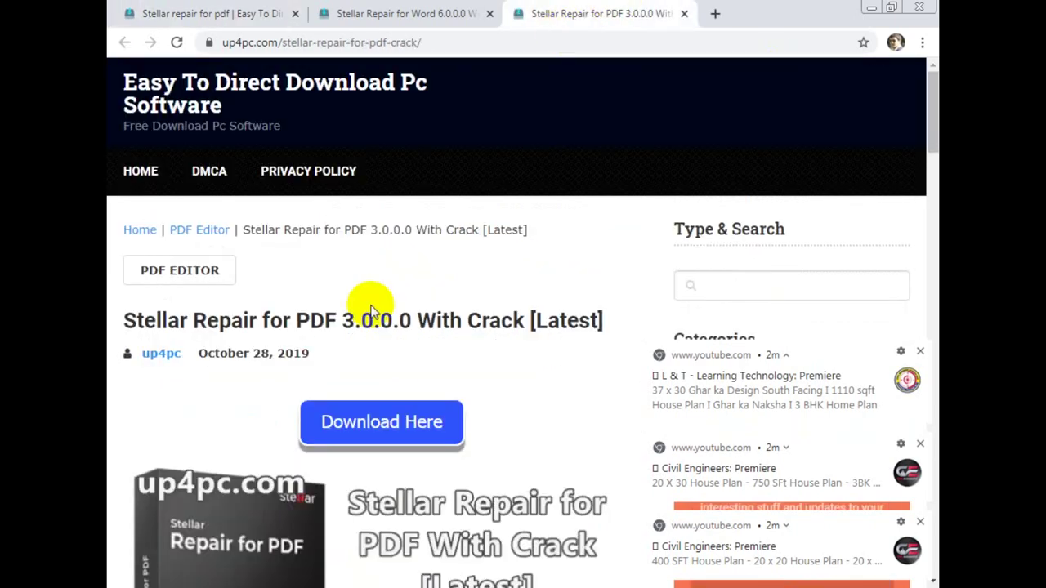
Open the download link for Stellar Repair for PDF and minimize the browser.
click(362, 438)
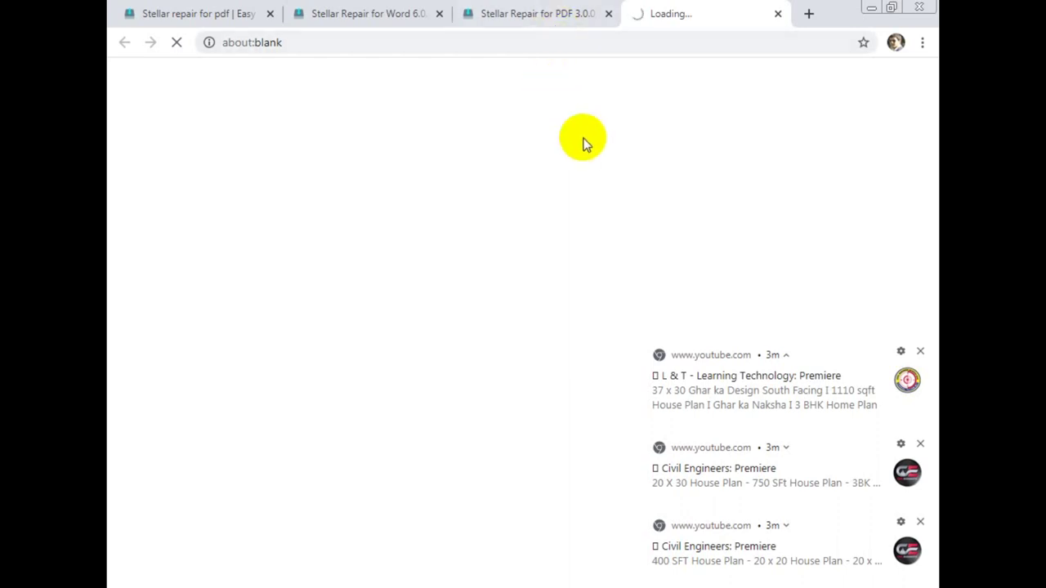
click(871, 7)
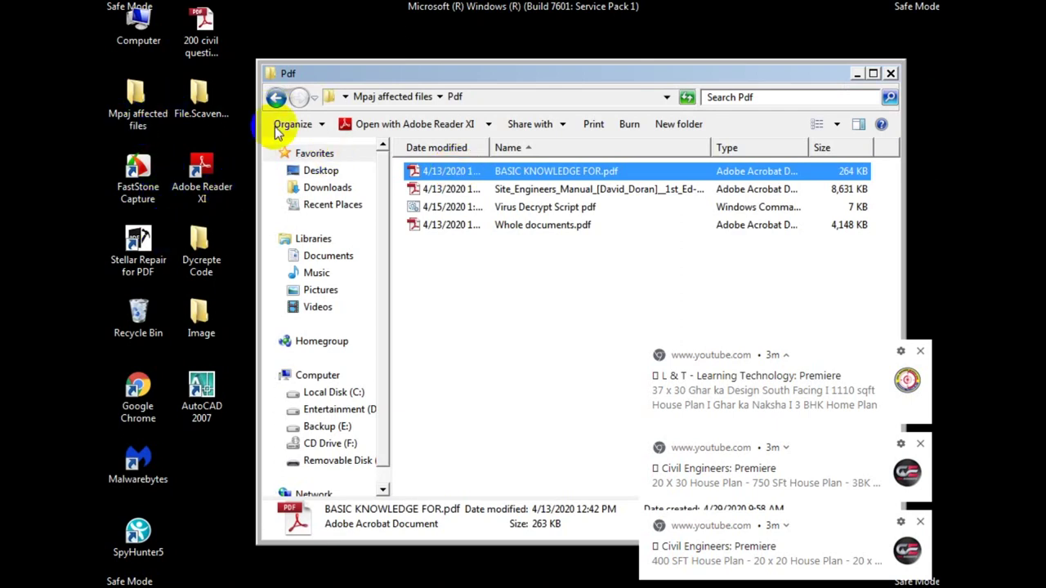
Launch Stellar Repair for PDF from the desktop and start adding files to repair.
click(139, 245)
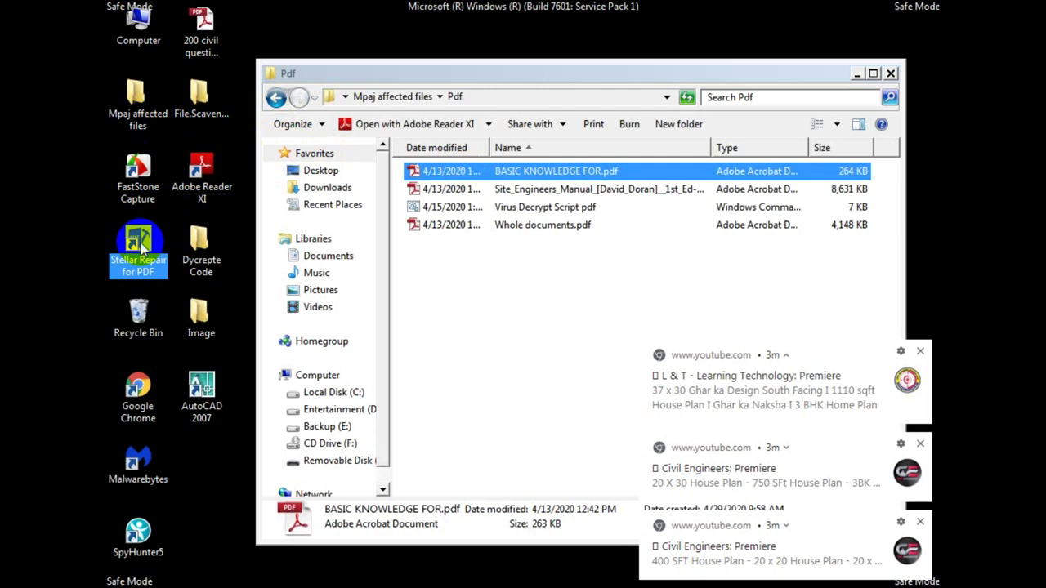
double_click(139, 246)
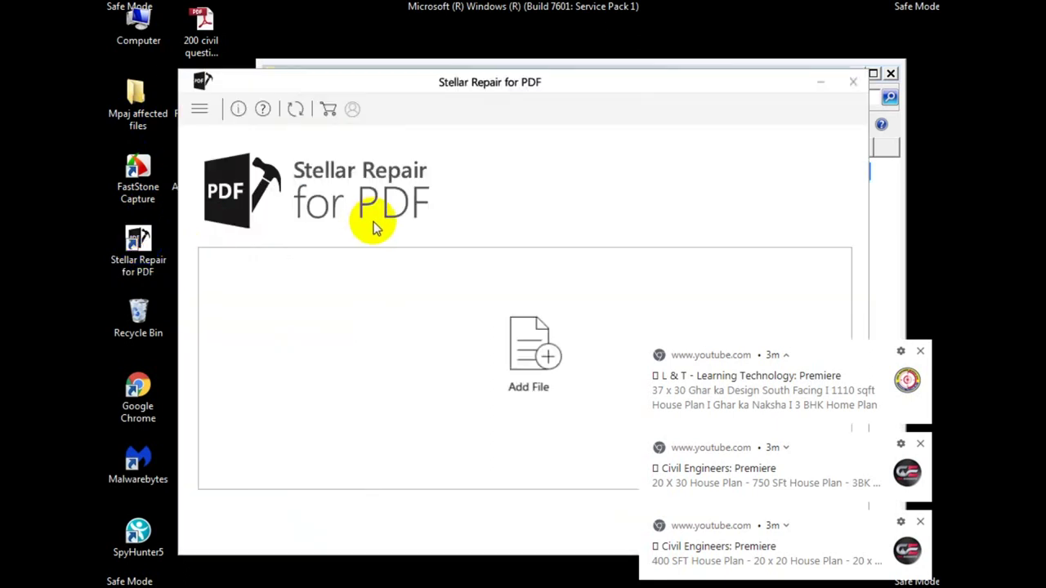
click(531, 343)
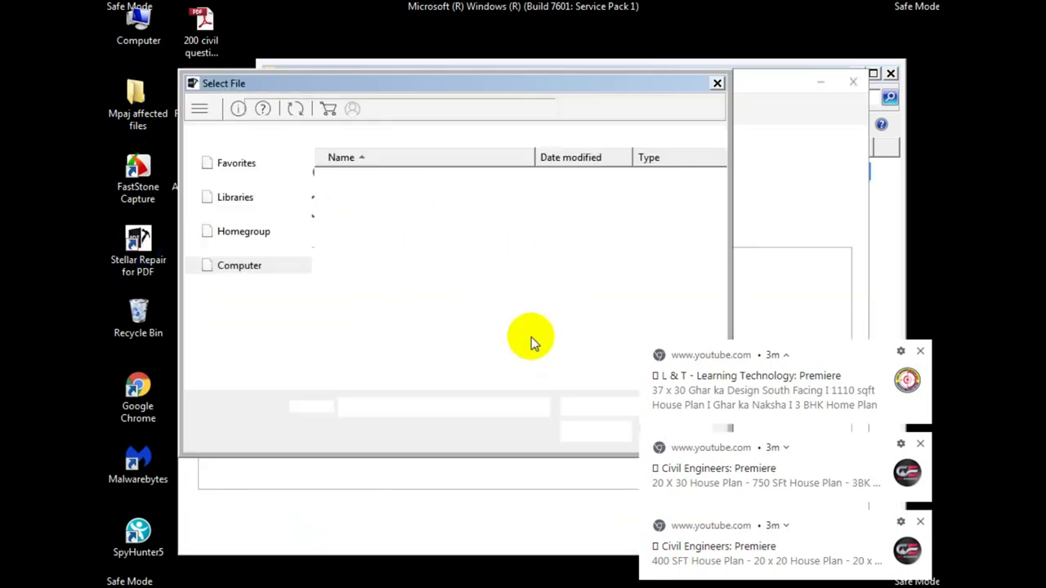
Add all three PDFs from the Pdf subfolder of the desktop folder Mpaj affected files to the repair list.
drag(309, 232, 301, 168)
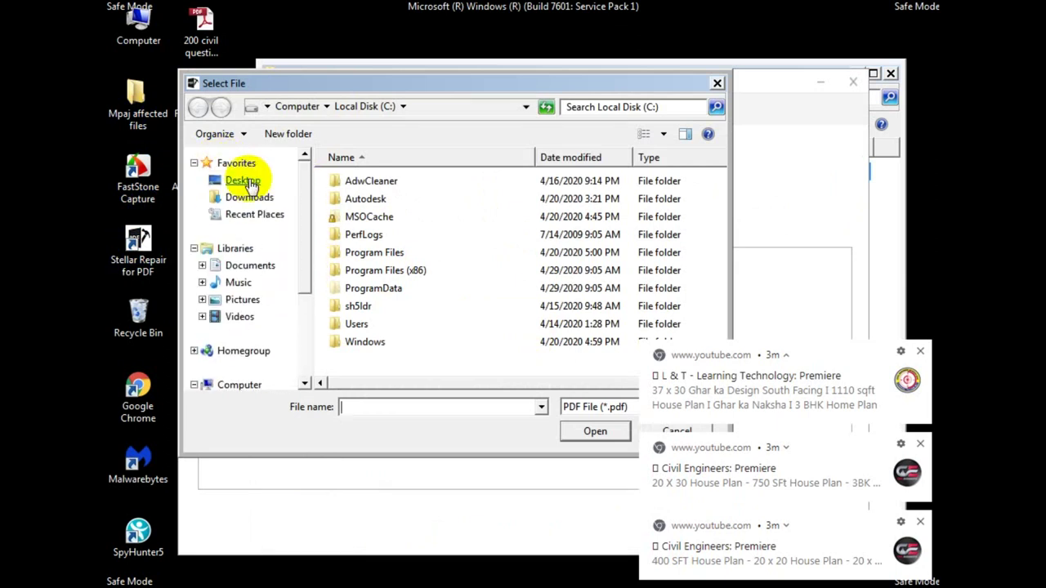
click(243, 182)
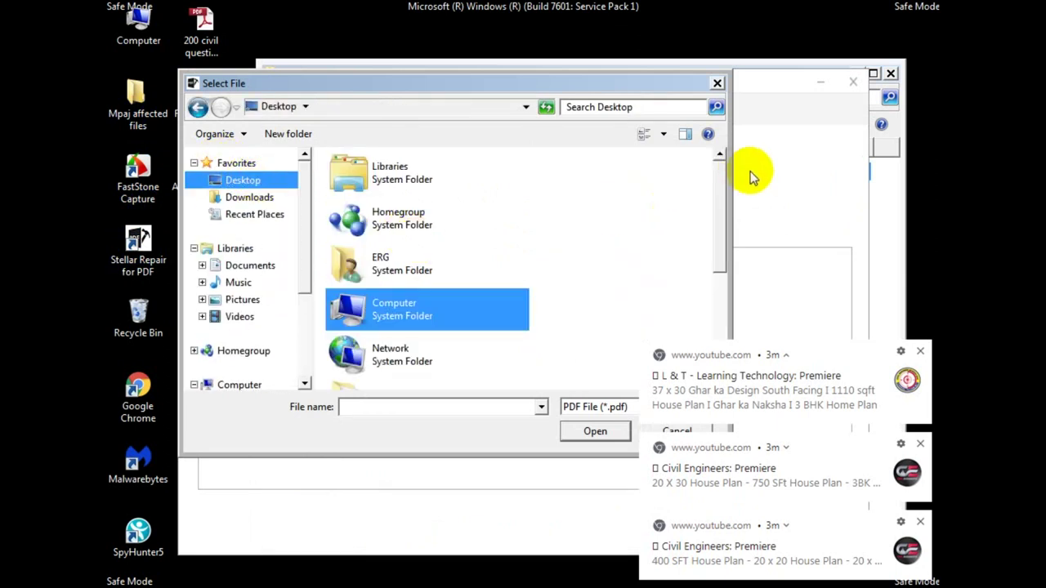
drag(723, 189, 728, 323)
click(135, 97)
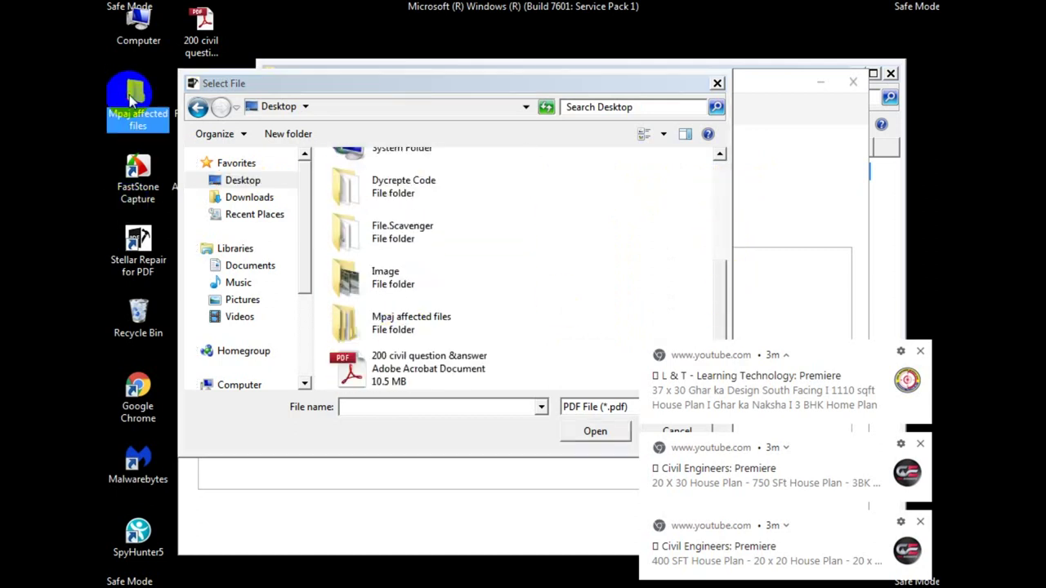
click(400, 317)
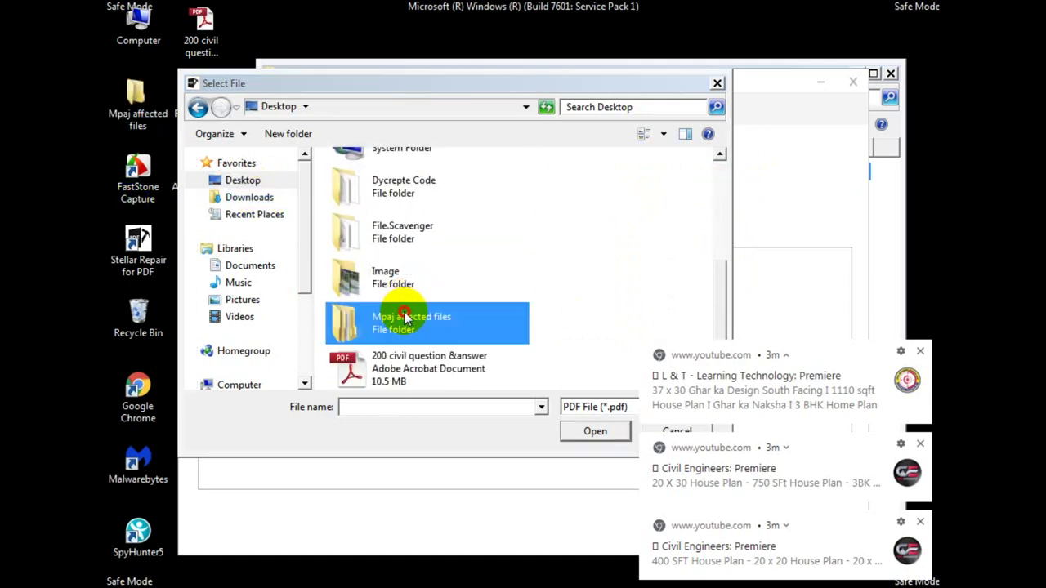
click(597, 433)
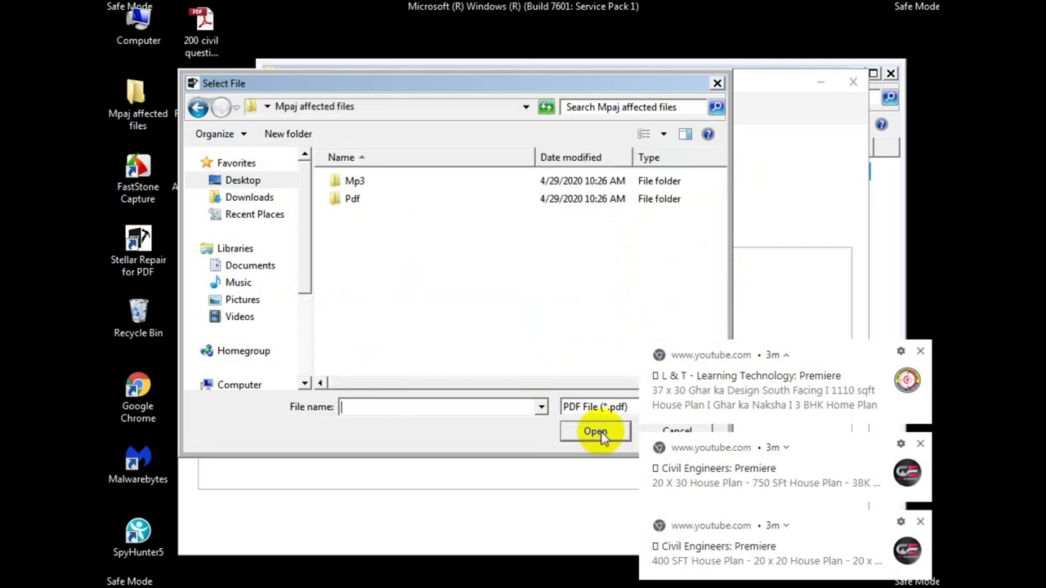
double_click(354, 201)
drag(381, 256, 353, 161)
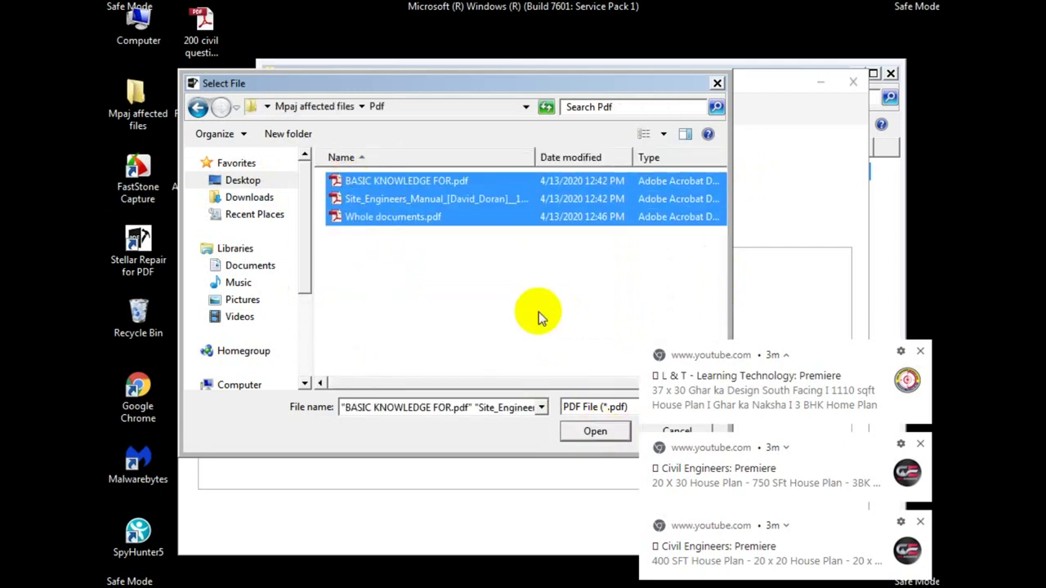
click(584, 432)
Dismiss the YouTube notifications covering the repair window and move the window clear of them.
click(921, 351)
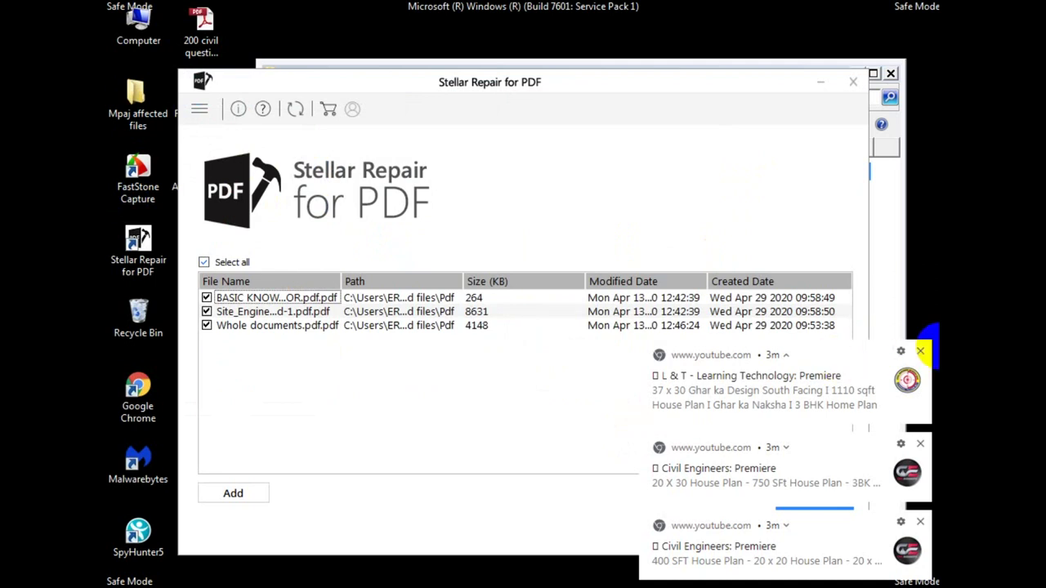
click(921, 444)
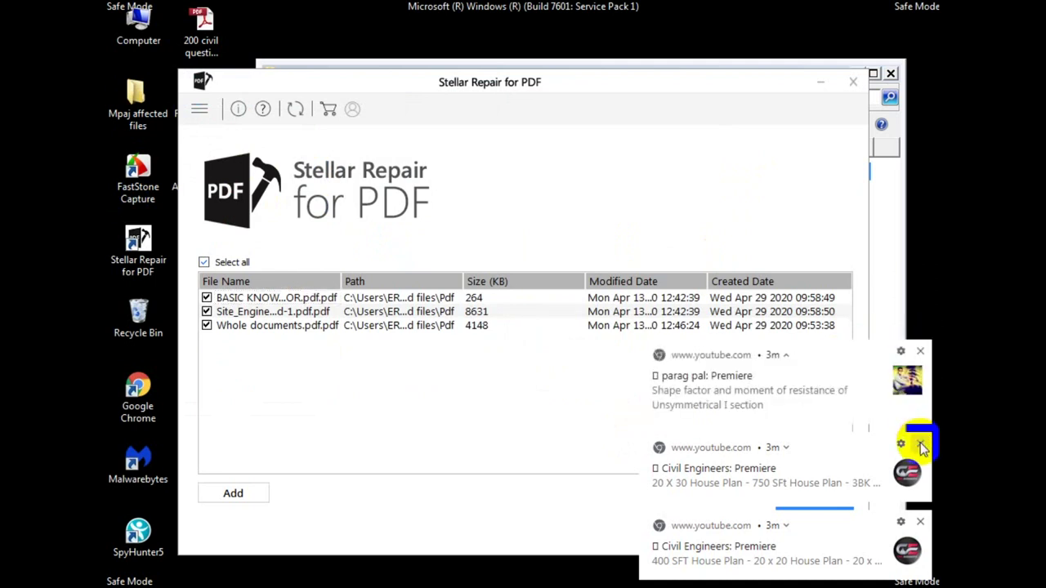
drag(658, 84, 537, 63)
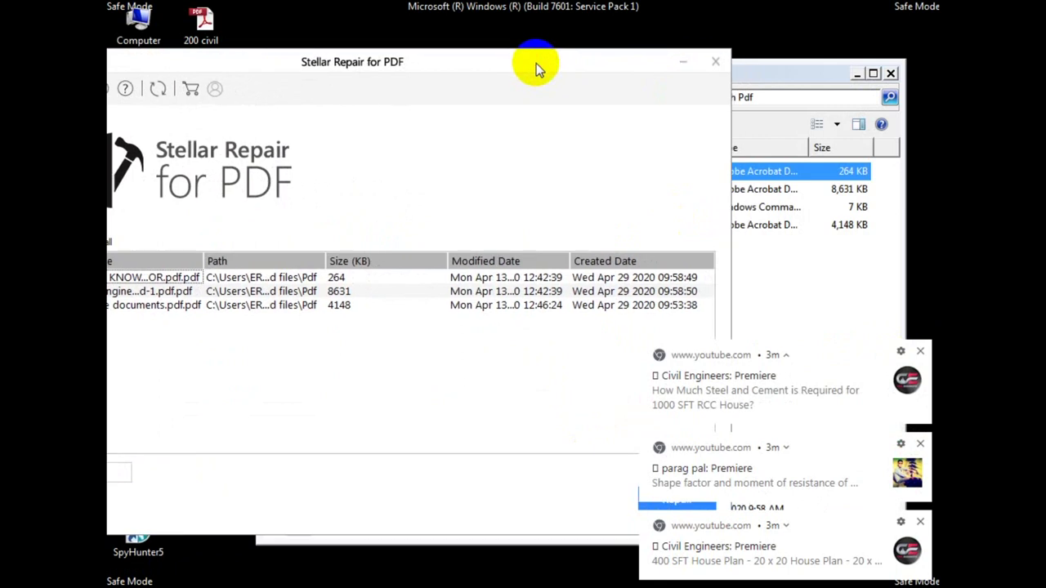
click(921, 351)
click(920, 444)
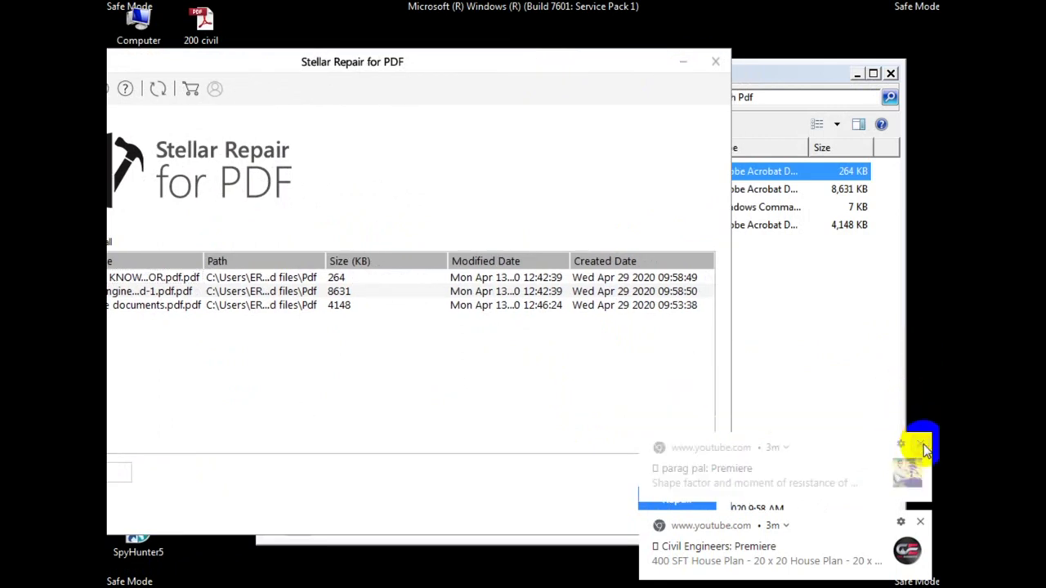
click(920, 524)
Repair the three listed PDFs, acknowledge the completed repair and bring the results window back up.
click(678, 499)
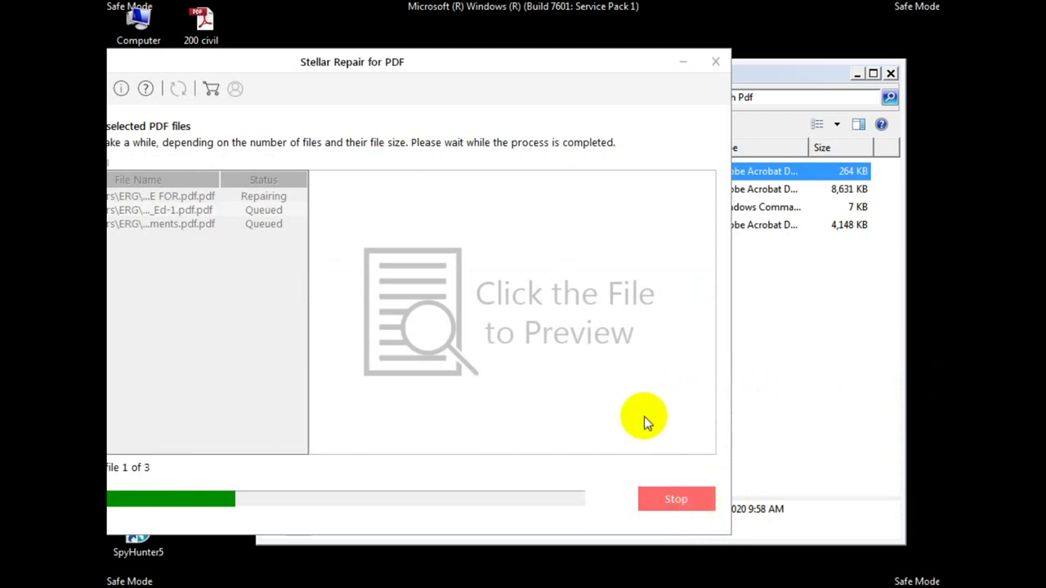
drag(484, 62, 591, 82)
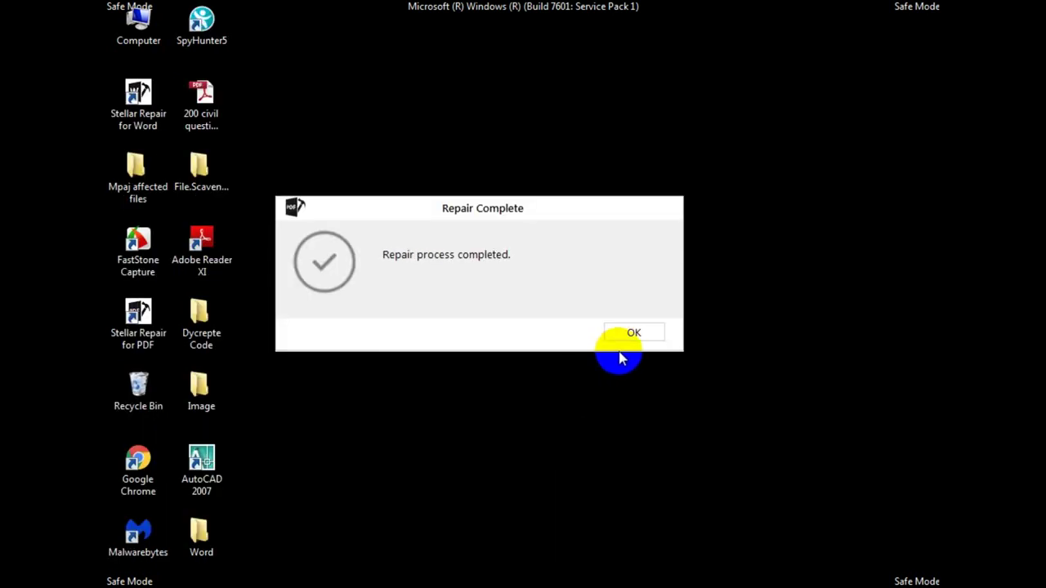
click(635, 332)
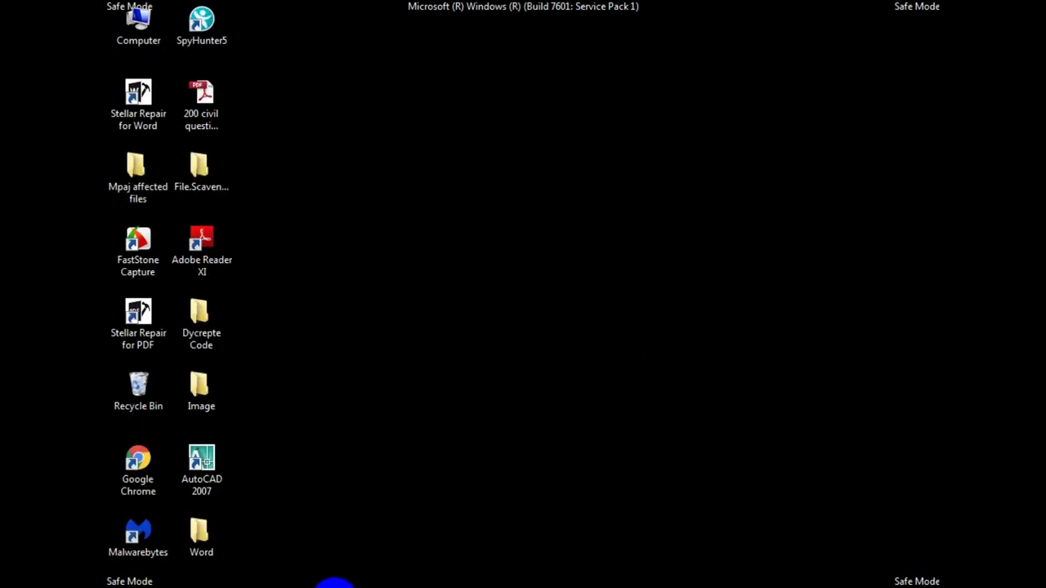
click(335, 584)
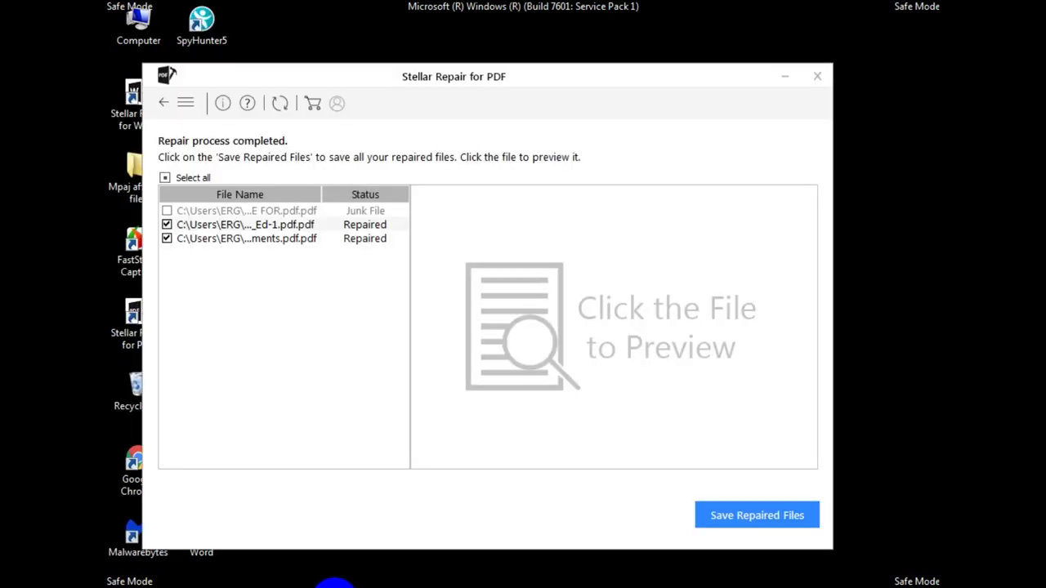
Save the repaired PDFs into the Mpaj affected files folder on the Desktop.
click(751, 519)
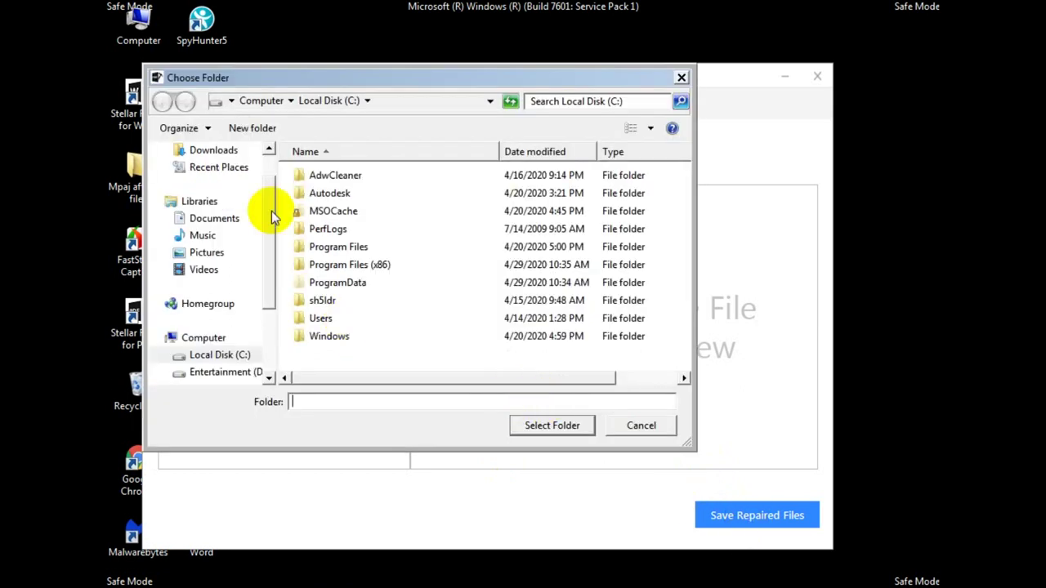
drag(263, 240, 271, 154)
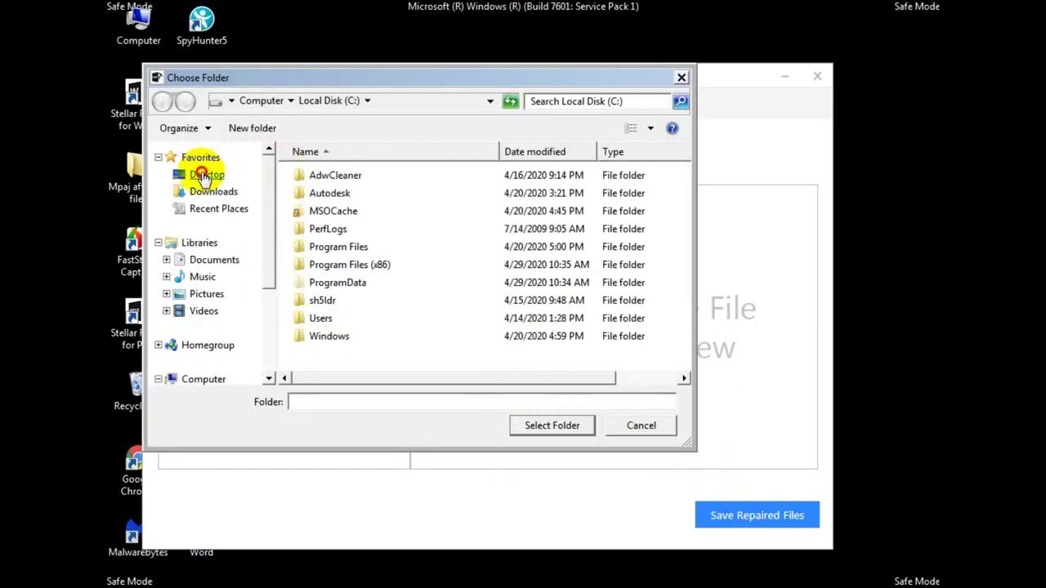
click(204, 176)
drag(691, 260, 680, 373)
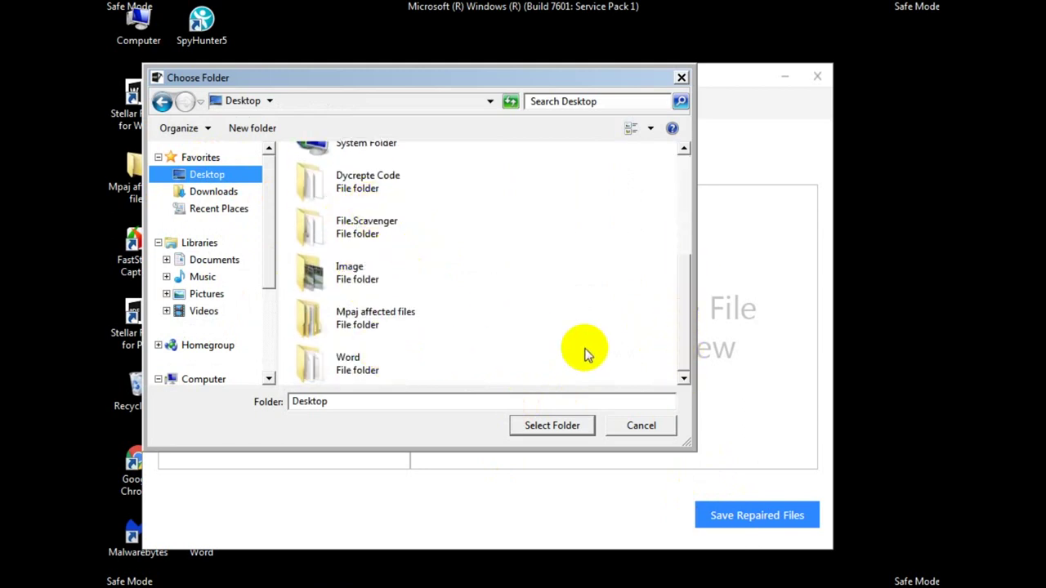
drag(686, 335, 679, 302)
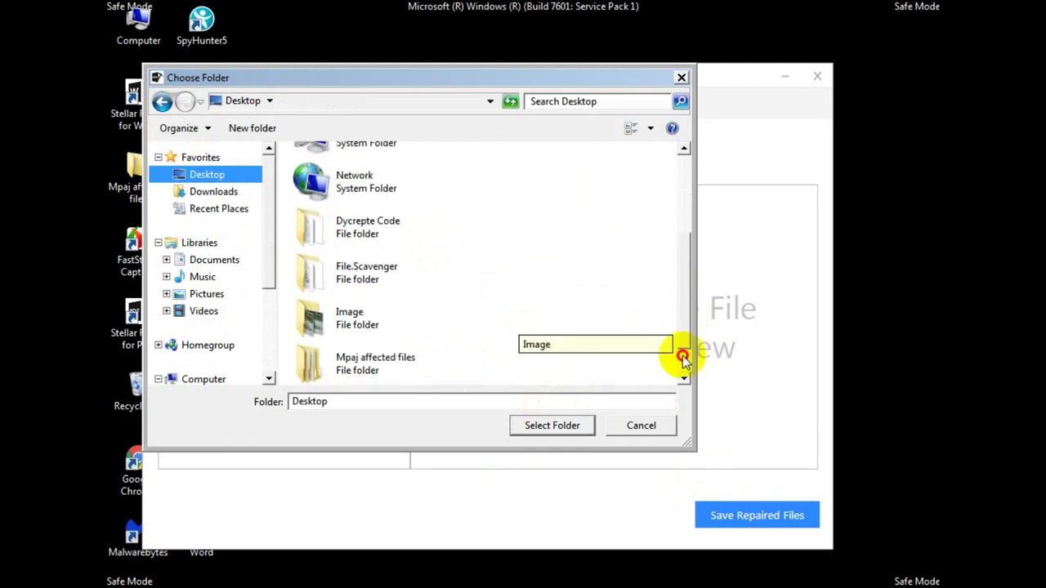
scroll(682, 360, down, 1)
double_click(357, 323)
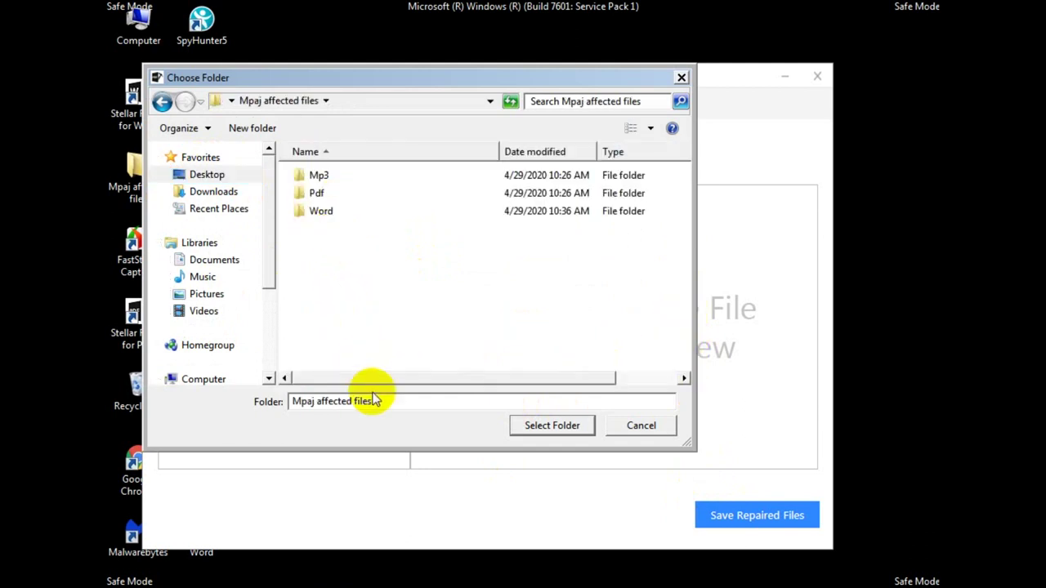
click(542, 426)
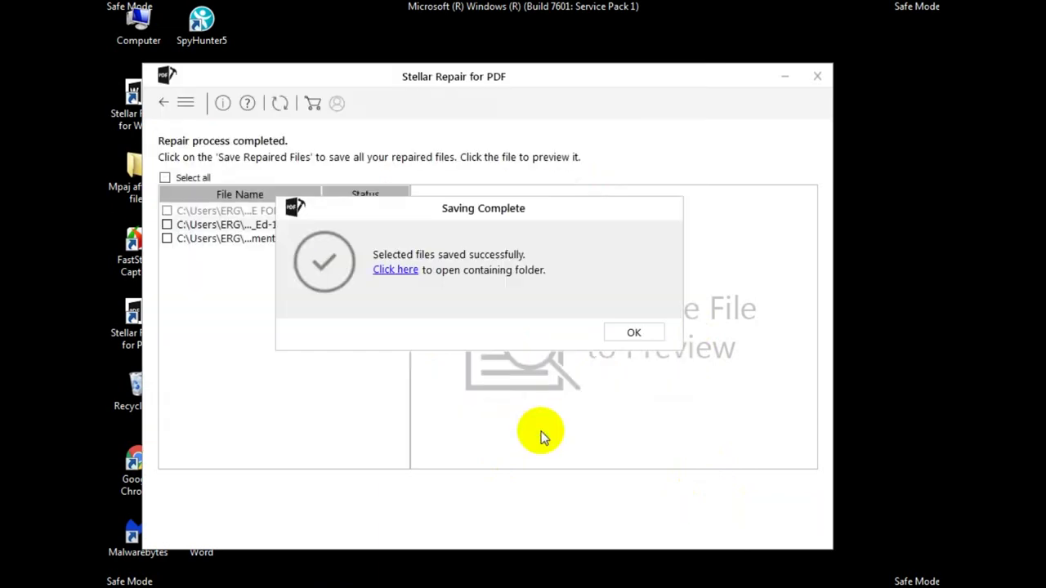
View the folder containing the saved files, close it and exit Stellar Repair for PDF.
click(396, 270)
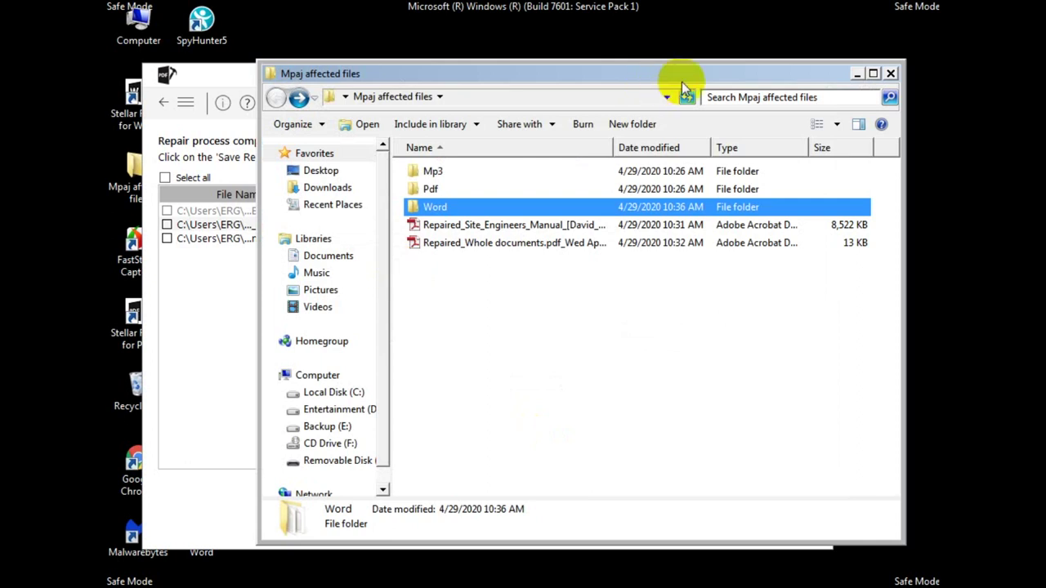
click(892, 76)
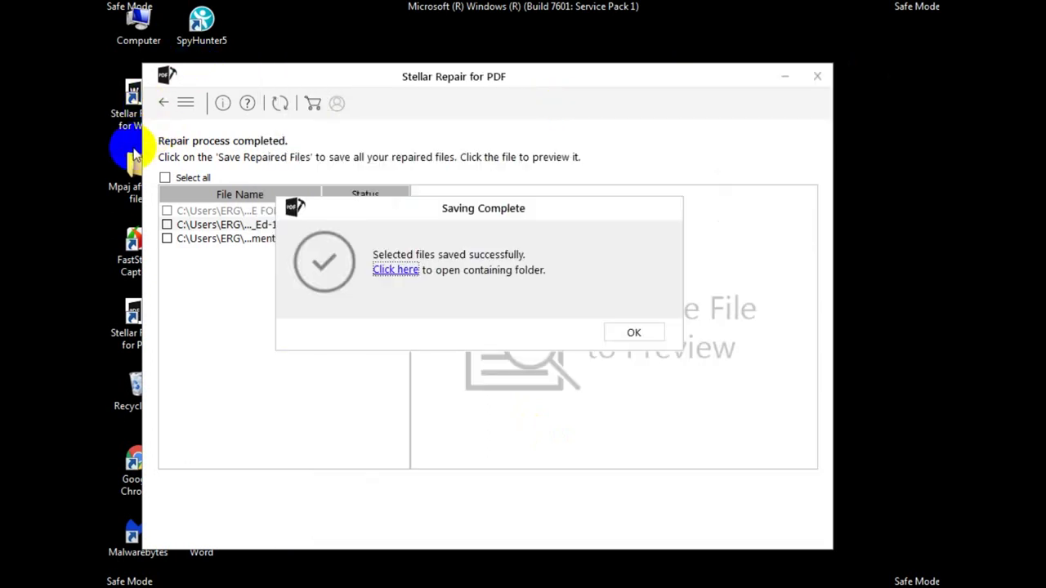
click(623, 330)
click(816, 78)
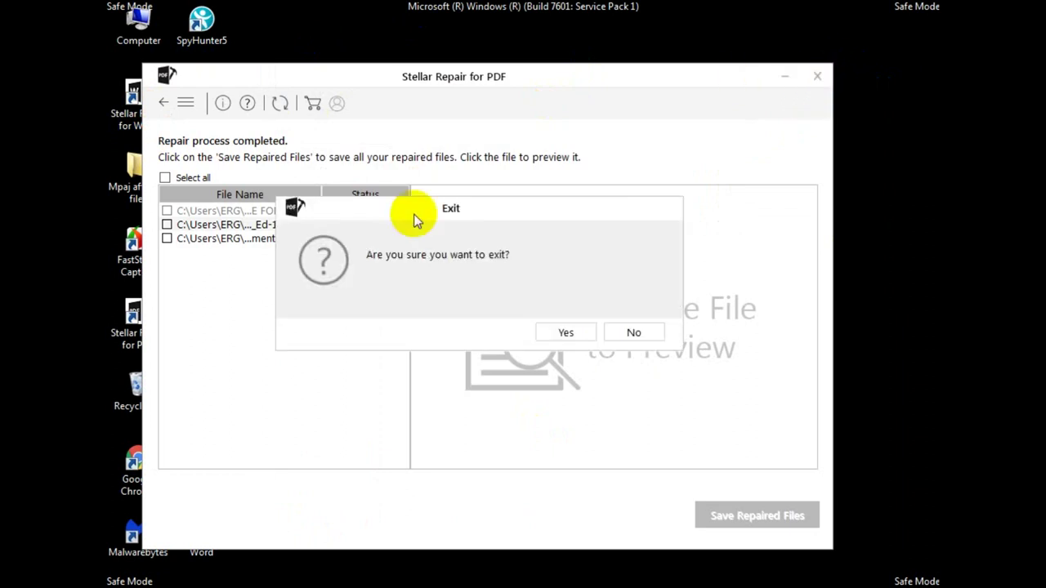
click(570, 330)
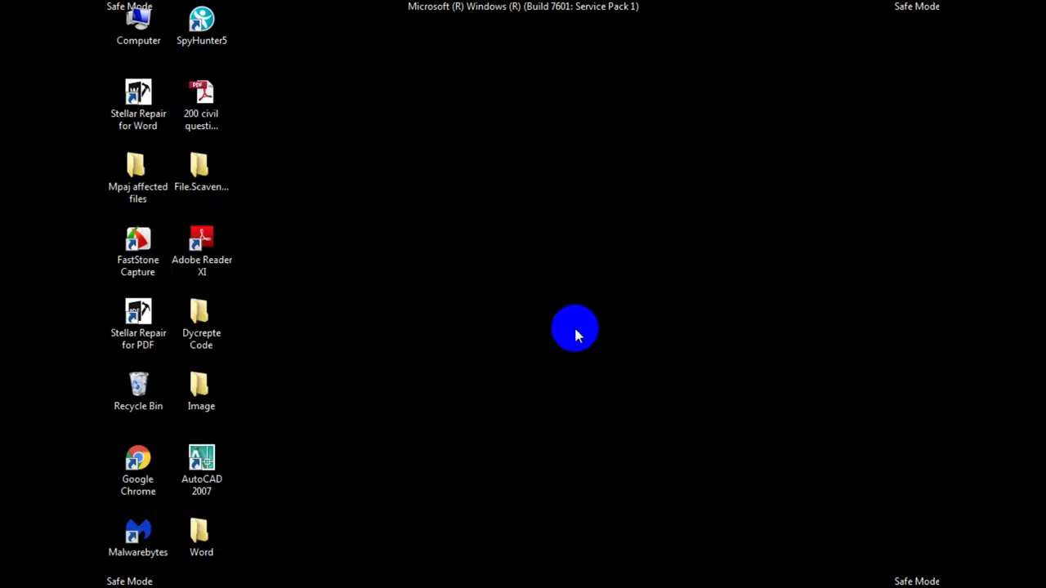
Open the Mpaj affected files folder from the desktop, check its Pdf subfolder and go back.
double_click(130, 178)
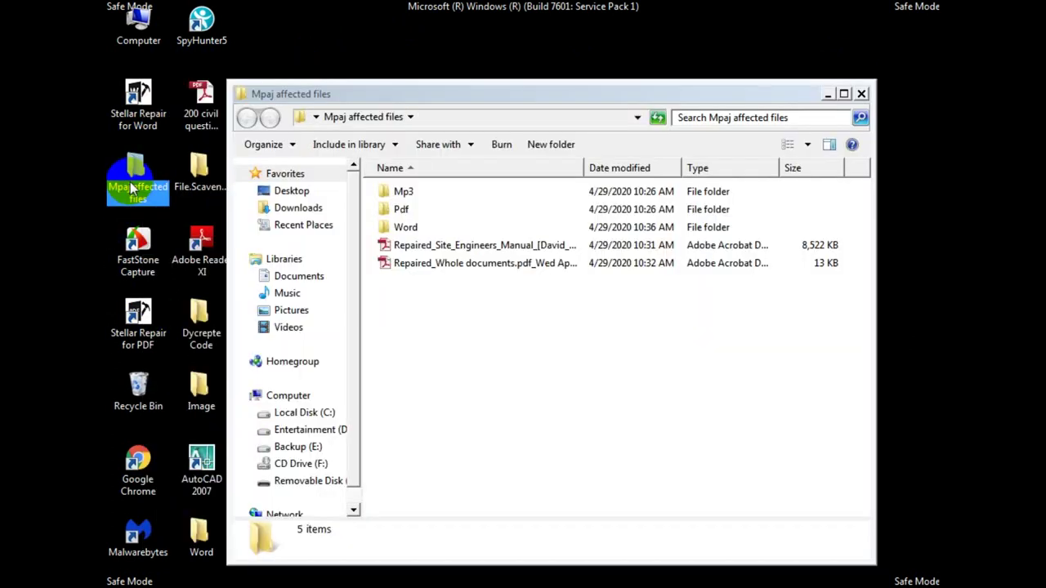
double_click(404, 210)
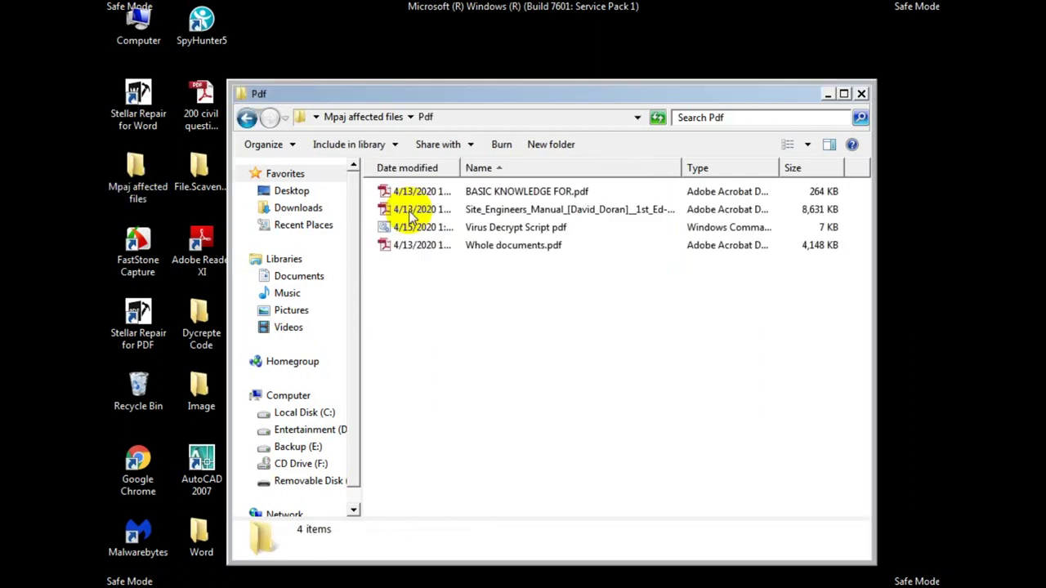
click(247, 118)
Open the repaired Site Engineers Manual PDF in Adobe Reader, skim to page 214 and close it.
click(434, 250)
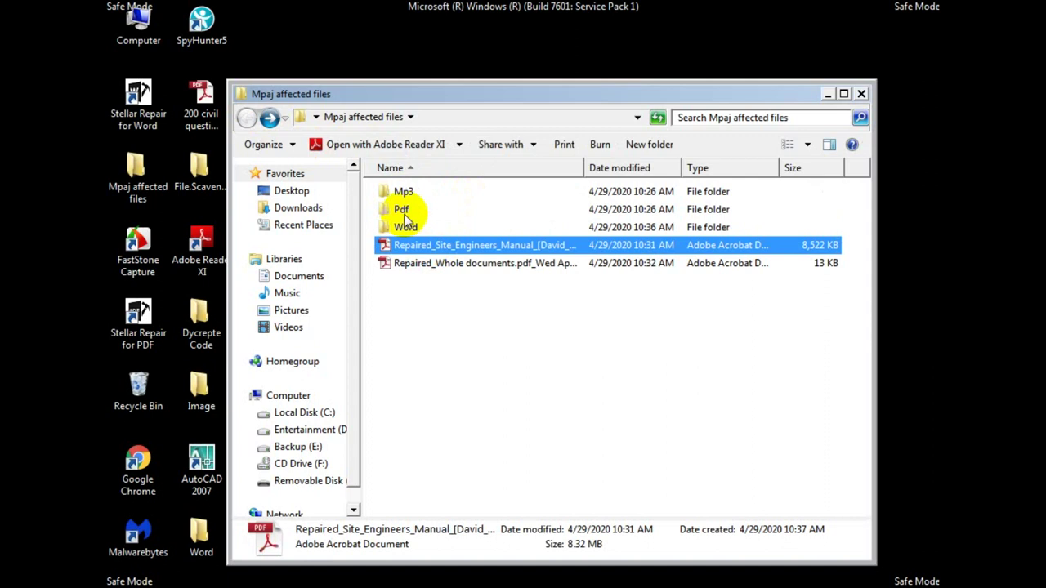
double_click(447, 249)
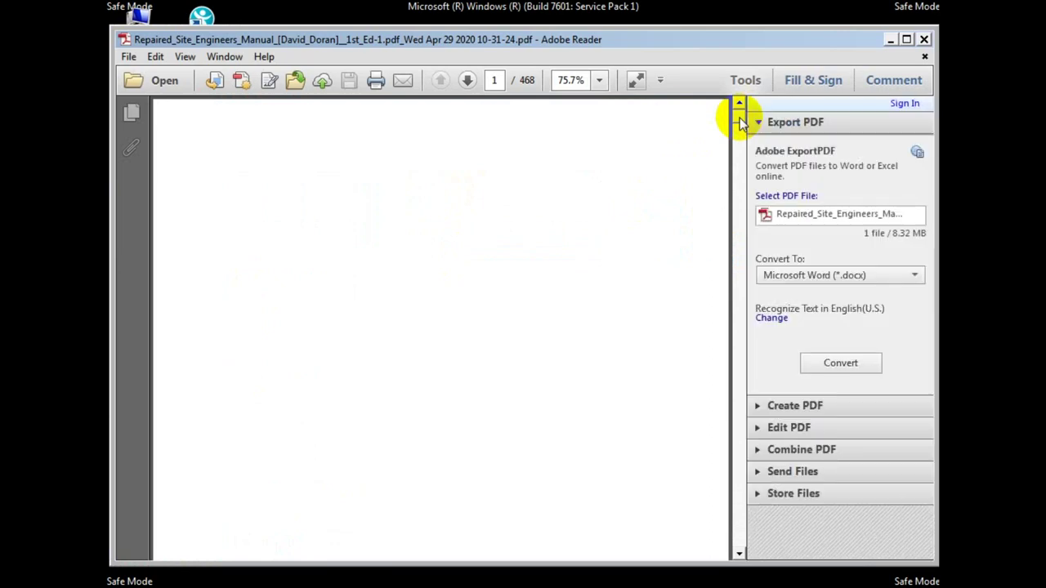
drag(739, 121, 733, 308)
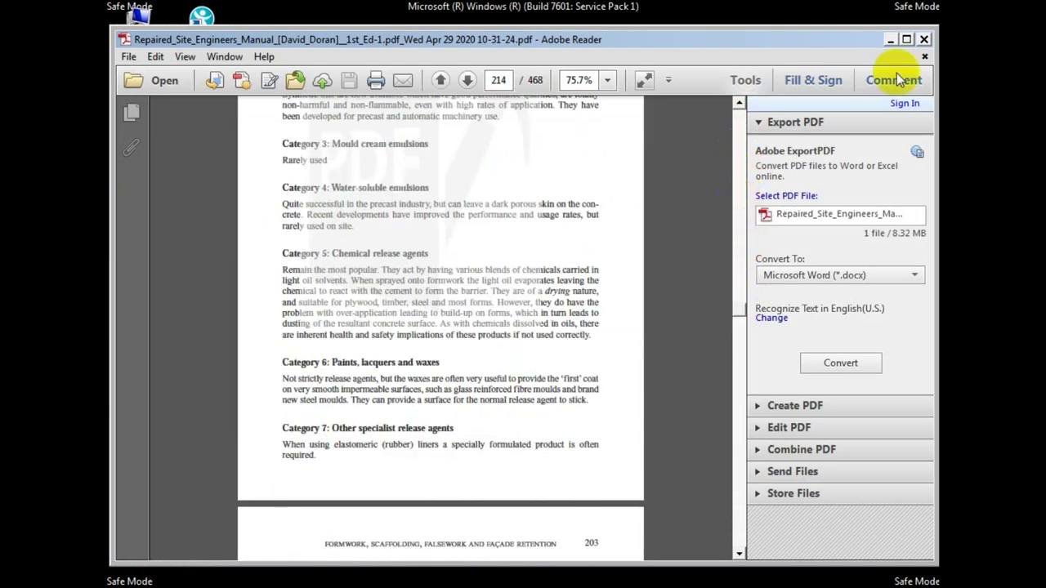
click(926, 40)
Open the Repaired_Whole documents PDF in Adobe Reader, examine its page and close it.
double_click(466, 270)
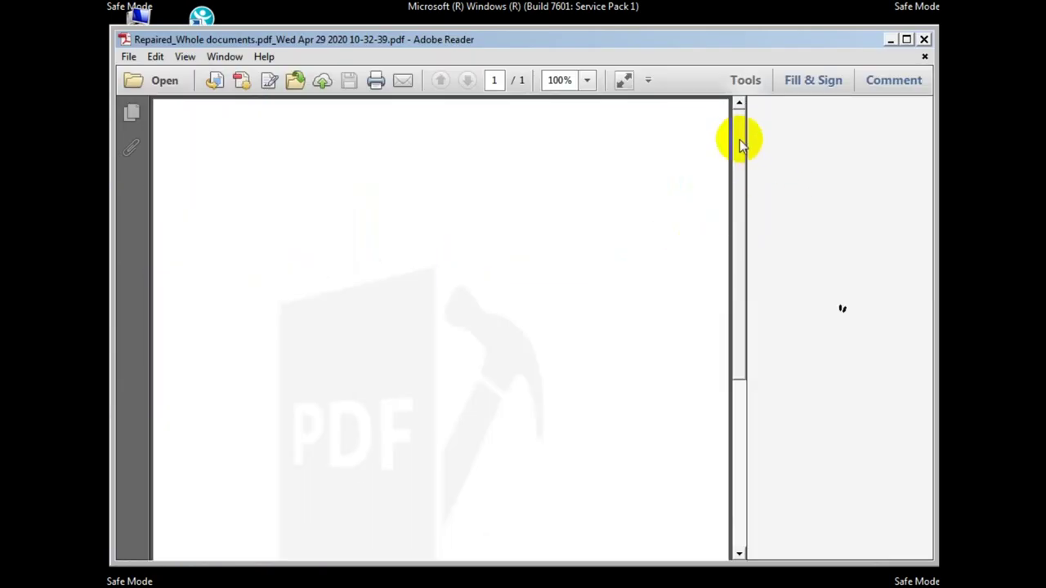
click(738, 222)
drag(738, 222, 926, 72)
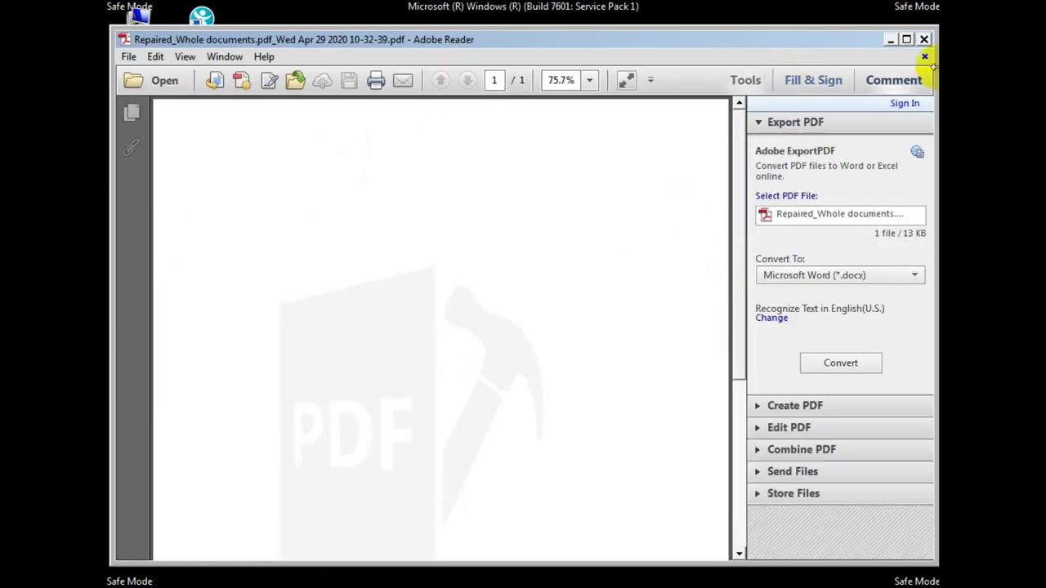
click(925, 39)
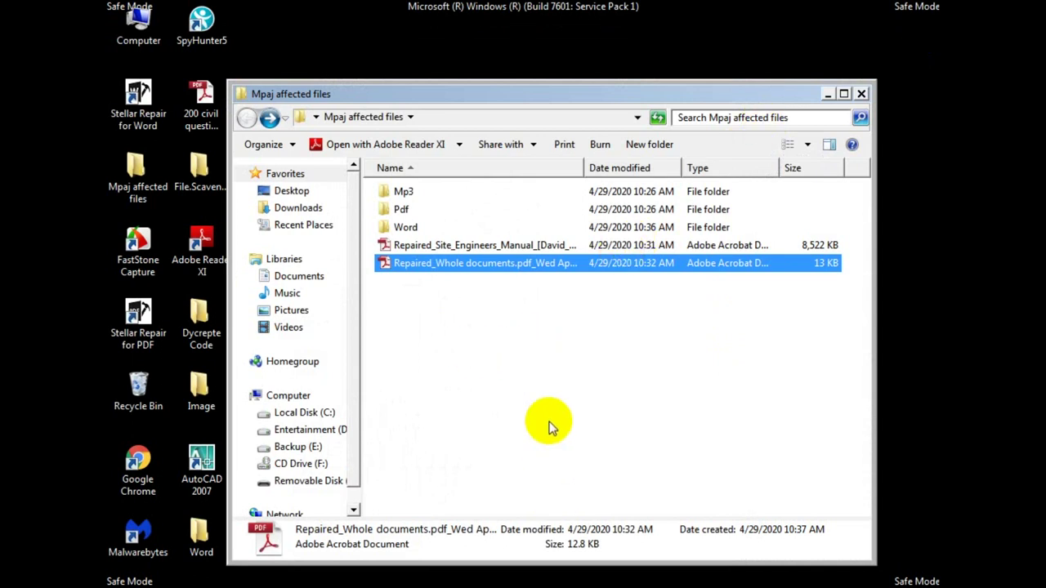
Reopen the Mpaj affected files folder, open its Word subfolder, widen the name column and check the file types.
key(alt+F4)
click(145, 176)
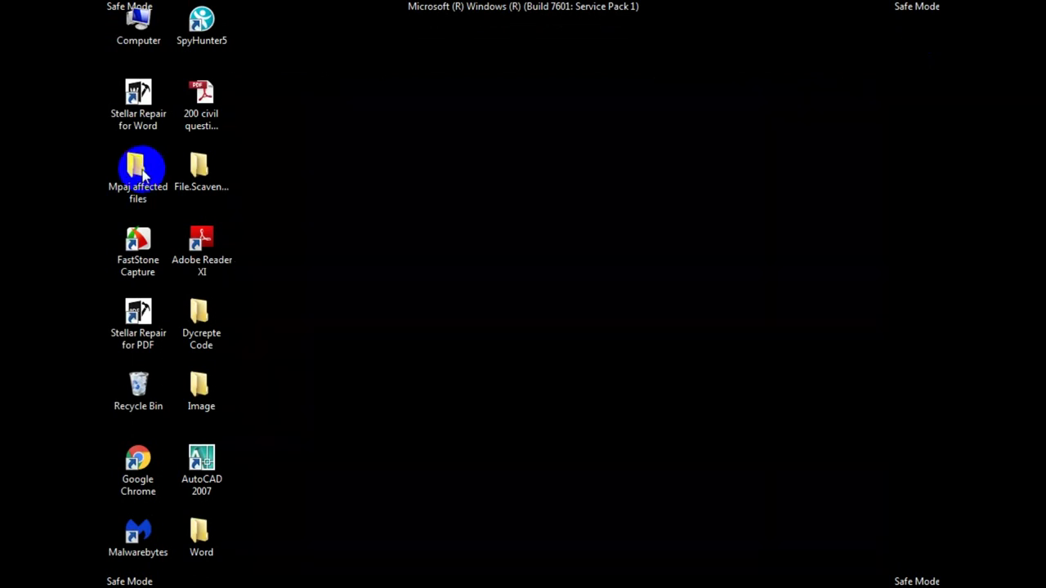
double_click(144, 170)
double_click(376, 206)
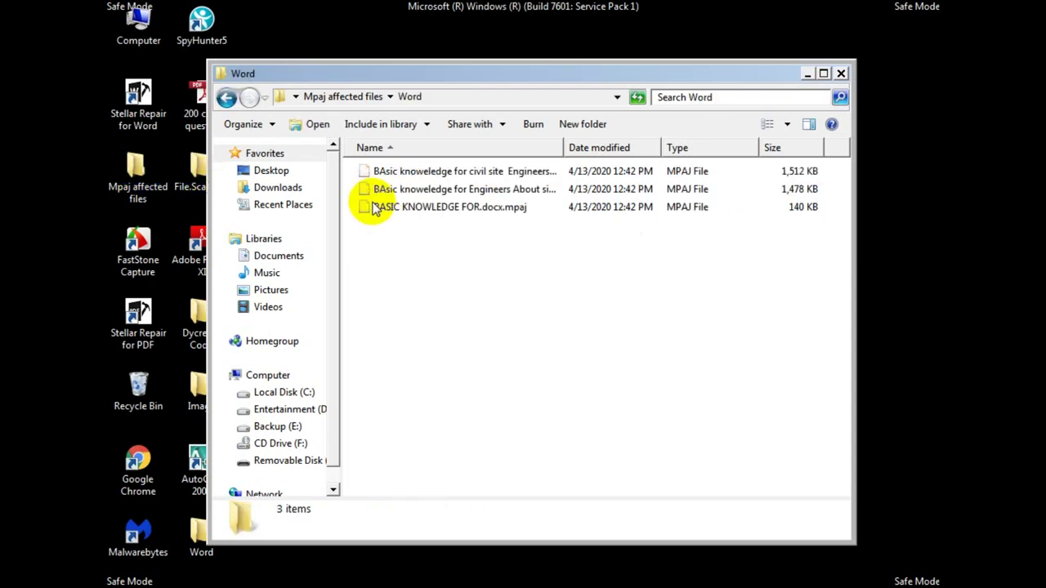
drag(564, 145, 623, 153)
click(761, 175)
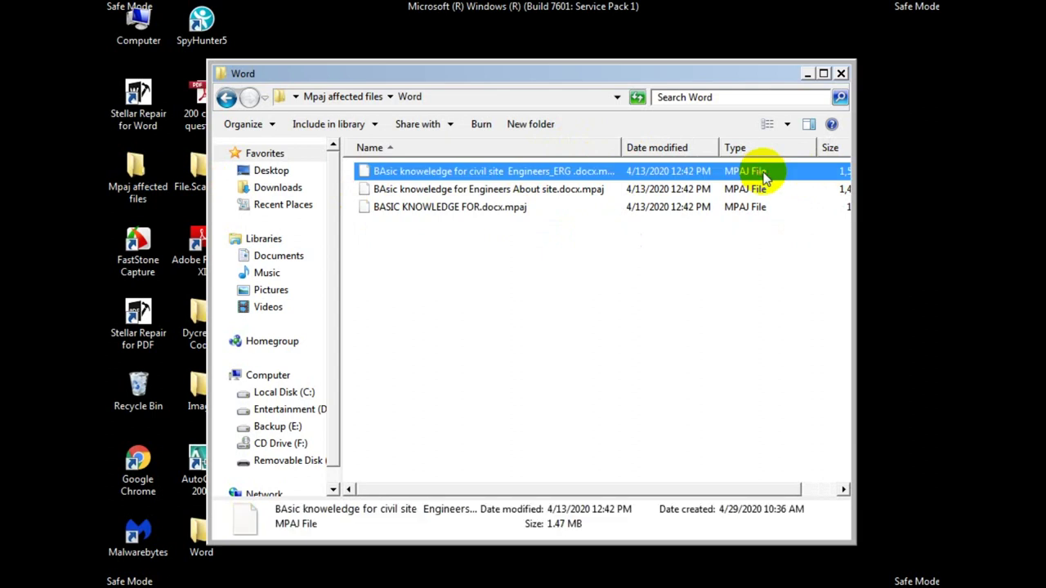
click(749, 191)
Try to open the BAsic knoweledge for civil site Engineers_ERG MPAJ file, cancel the program prompt and stay in the Word subfolder.
click(552, 173)
double_click(543, 174)
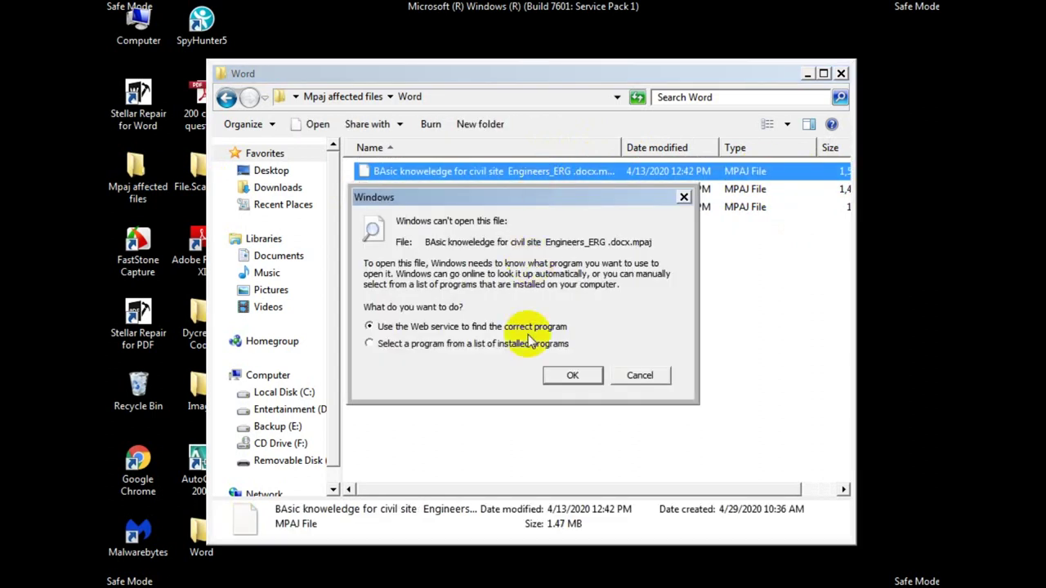
click(642, 375)
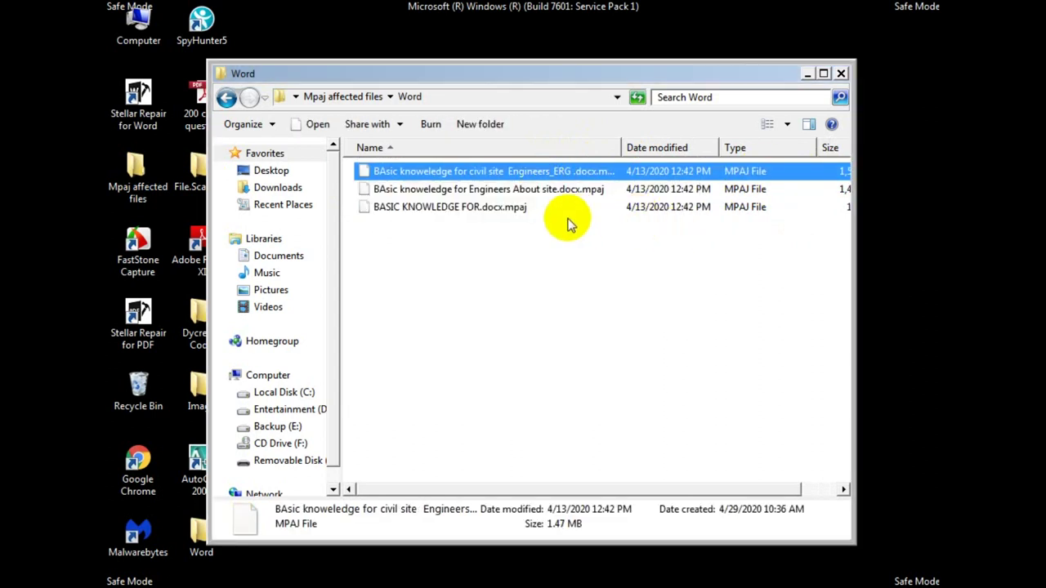
click(734, 190)
click(279, 259)
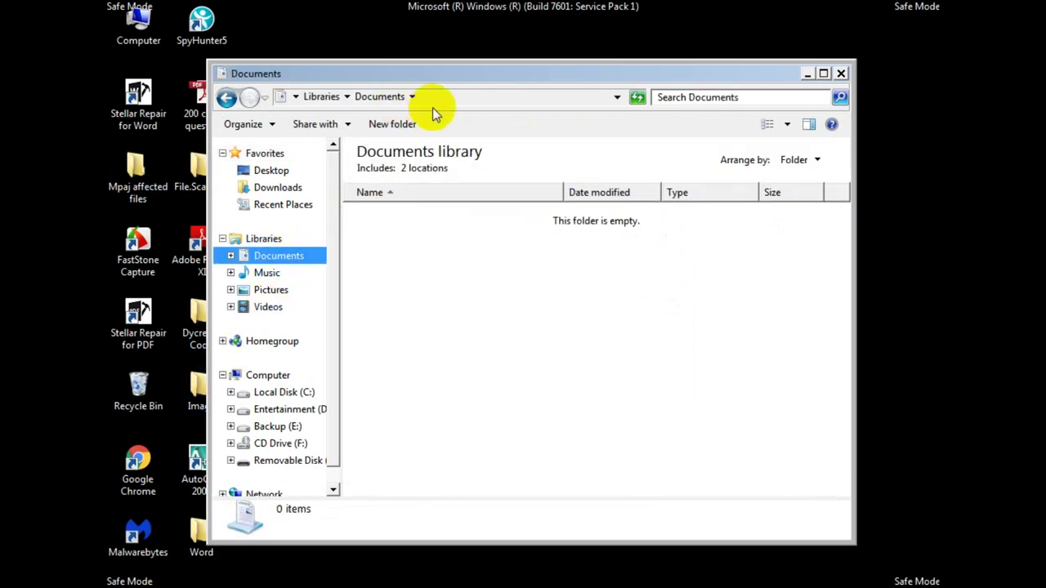
click(227, 99)
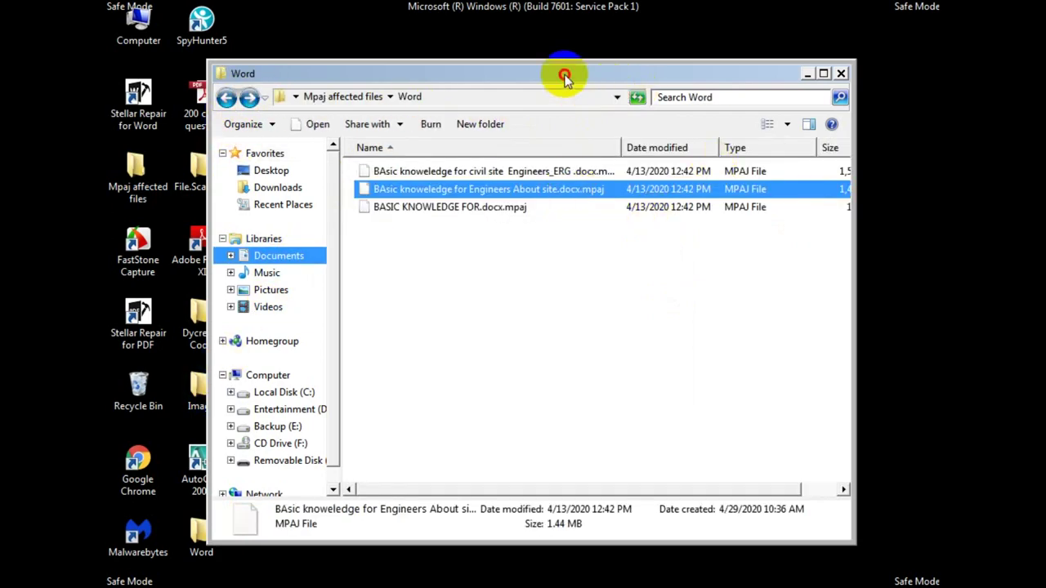
Copy Virus Decrypt Script Word from the Dycrepte Code folder into the affected Word folder and run it there.
drag(563, 73, 683, 54)
double_click(201, 326)
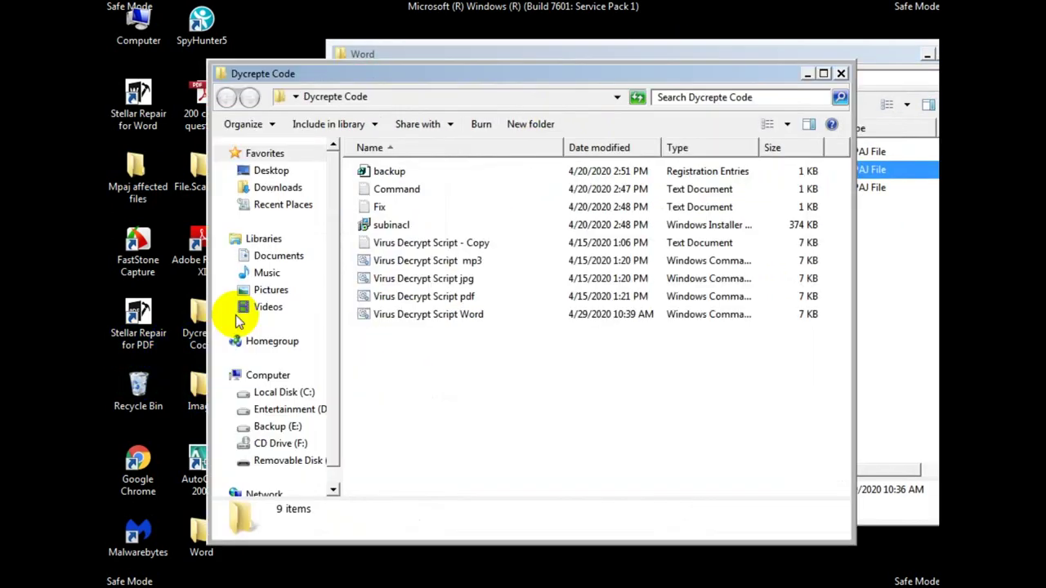
click(447, 317)
drag(448, 317, 904, 255)
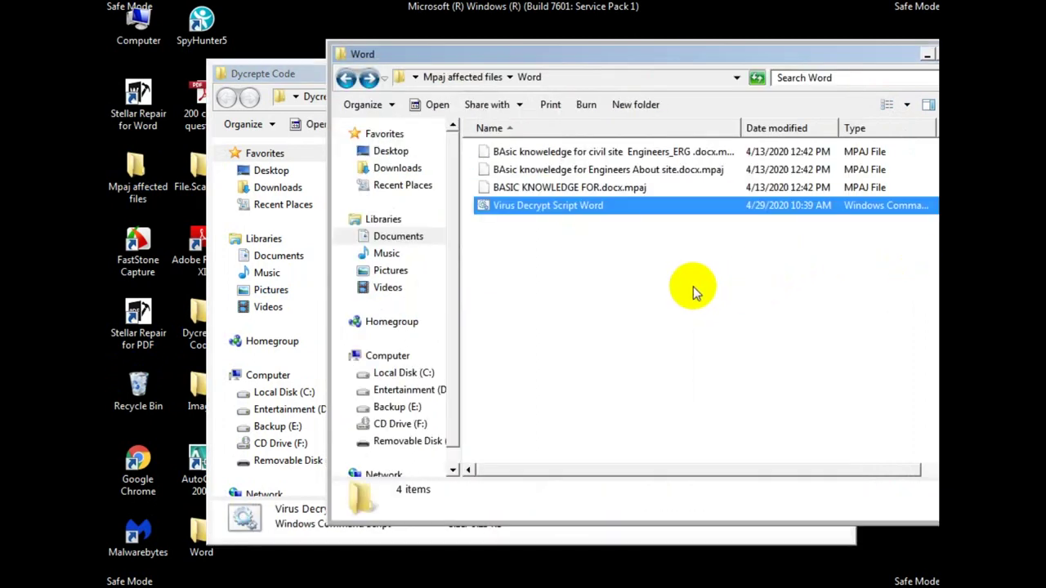
double_click(594, 209)
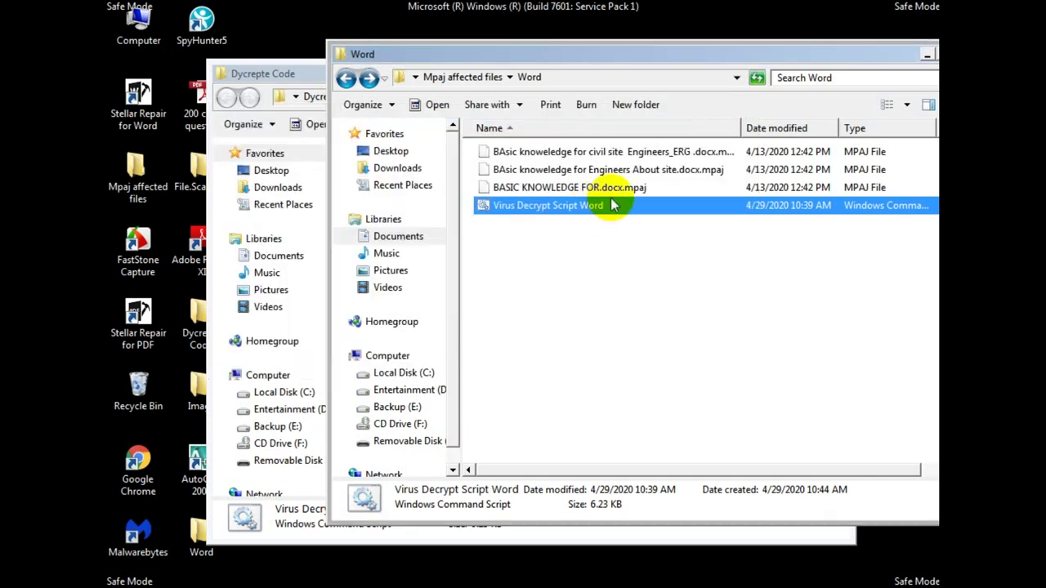
Bring the Word folder window fully into view and check the names, types and sizes of the processed files.
drag(578, 62, 369, 60)
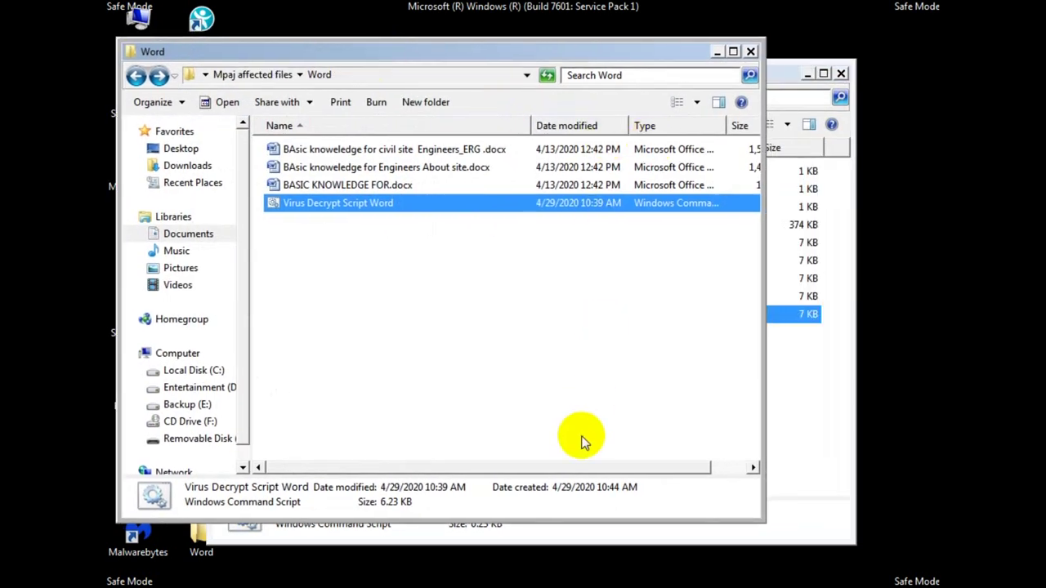
drag(565, 473, 637, 474)
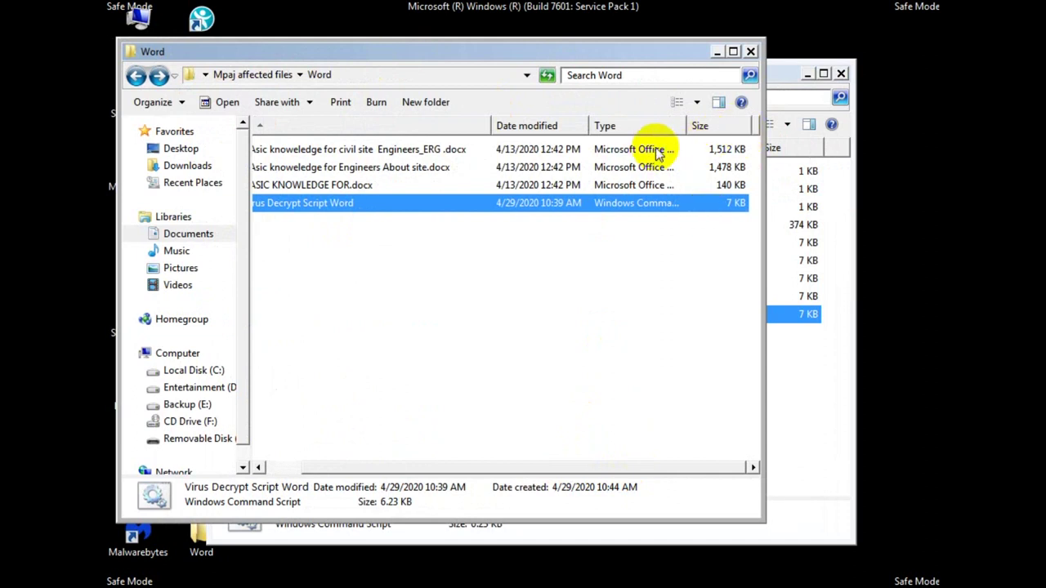
drag(509, 466, 381, 468)
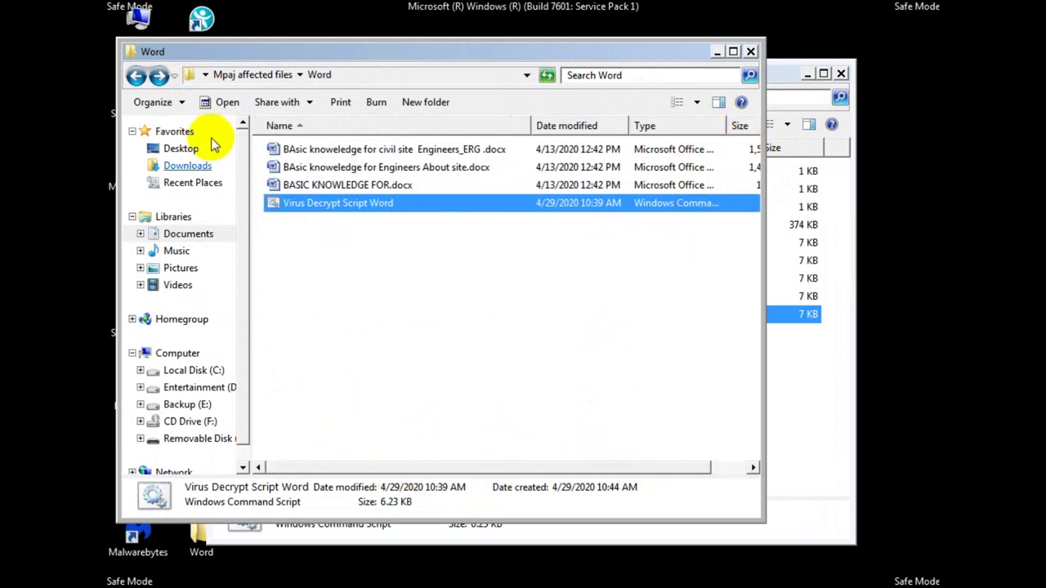
Try to open BAsic knoweledge for civil site Engineers_ERG .docx in Microsoft Word, dismiss the dialogs, and close Word and both folder windows.
click(318, 152)
right_click(319, 149)
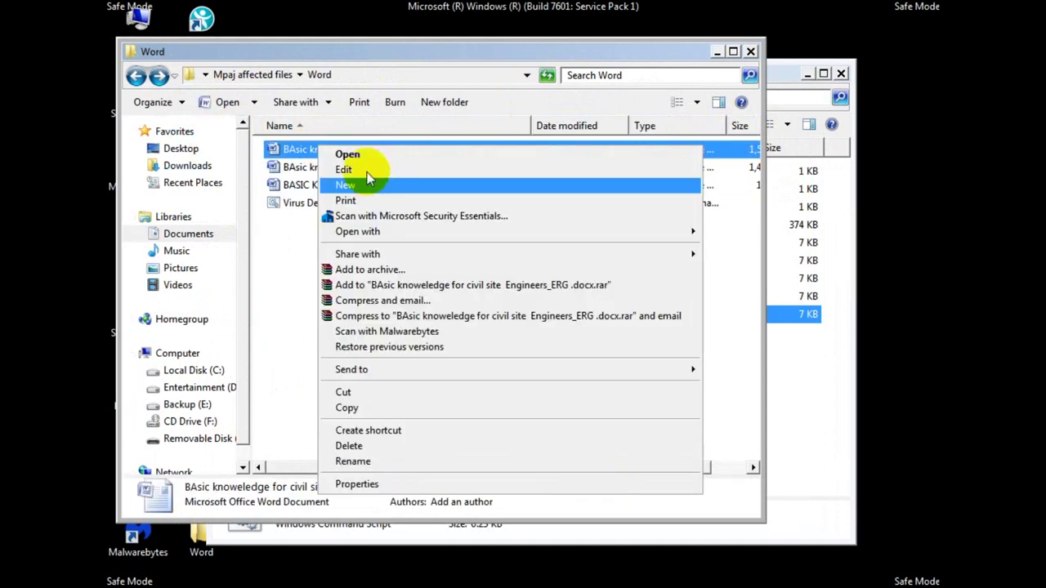
click(361, 155)
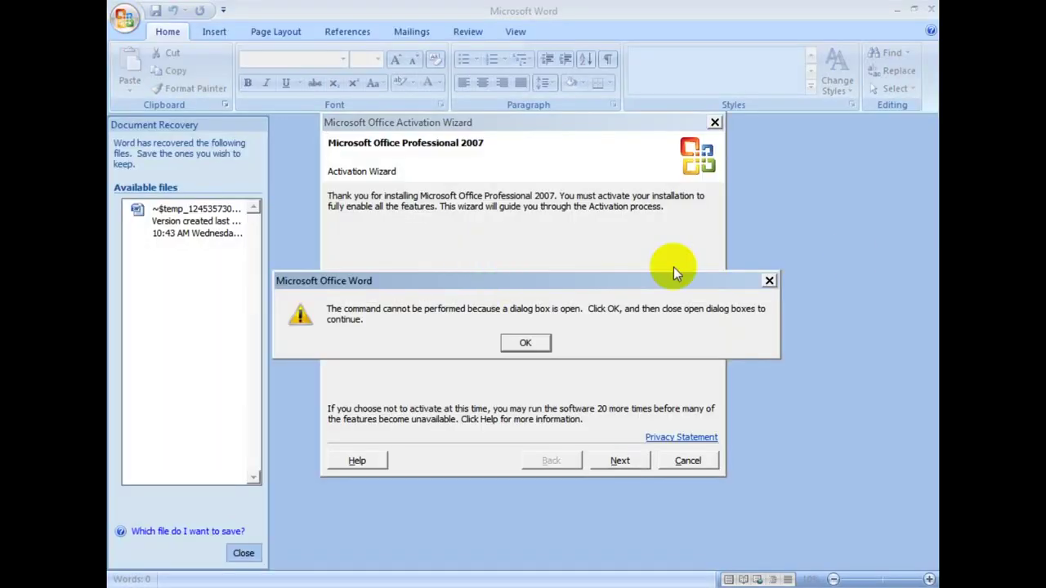
click(769, 281)
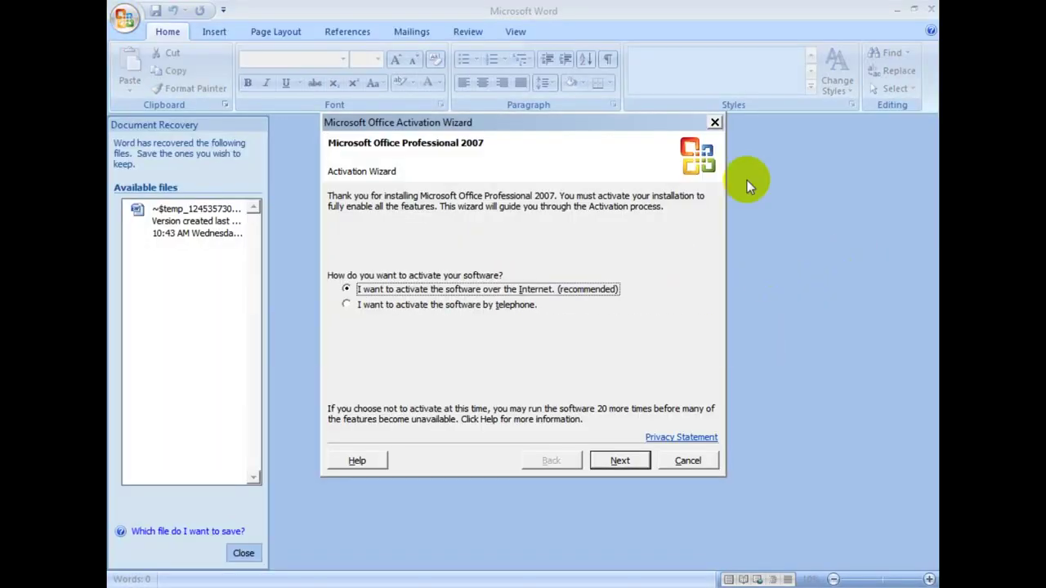
click(715, 123)
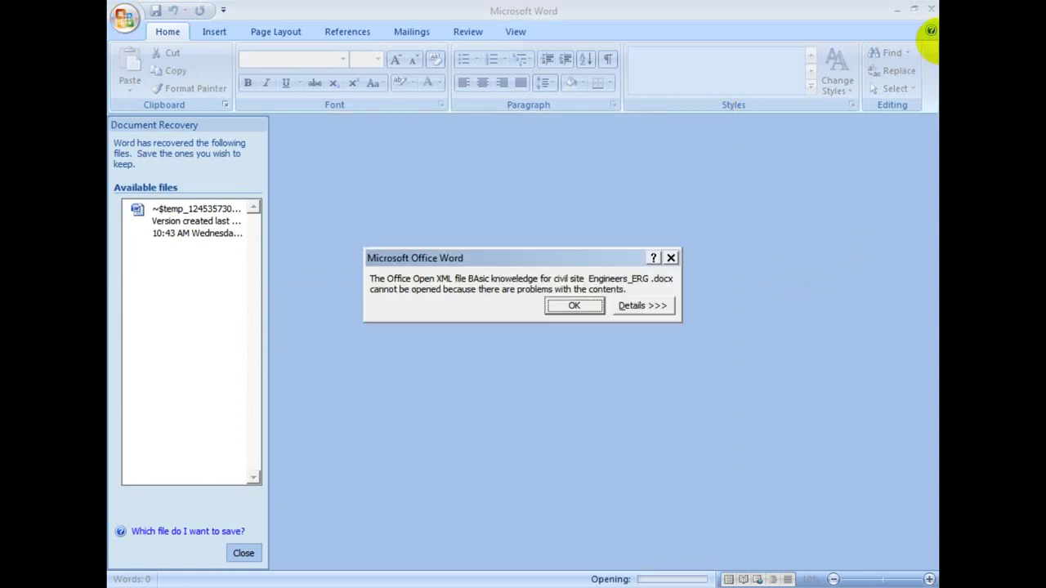
click(670, 257)
click(556, 342)
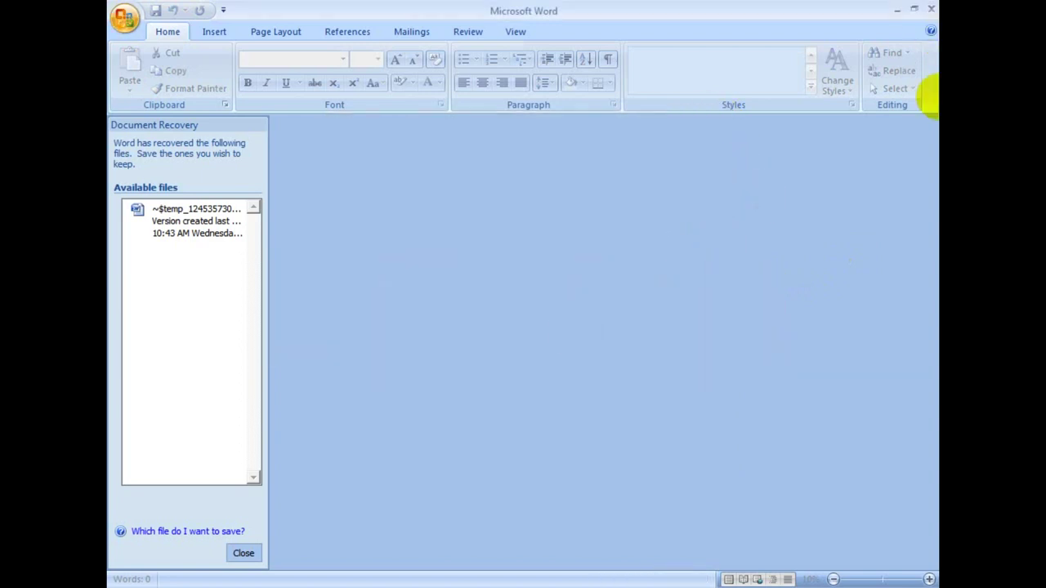
click(929, 9)
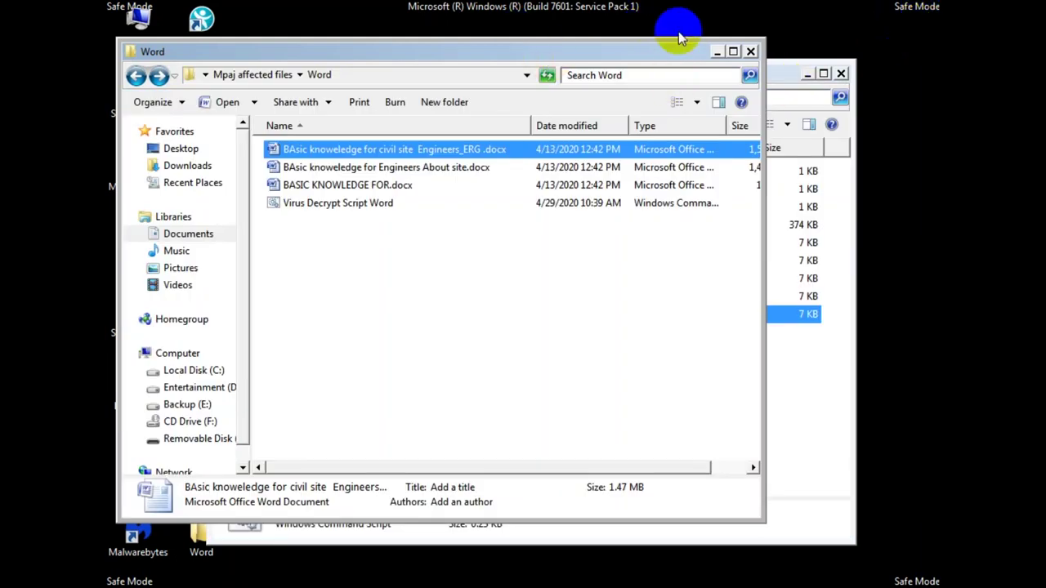
click(750, 52)
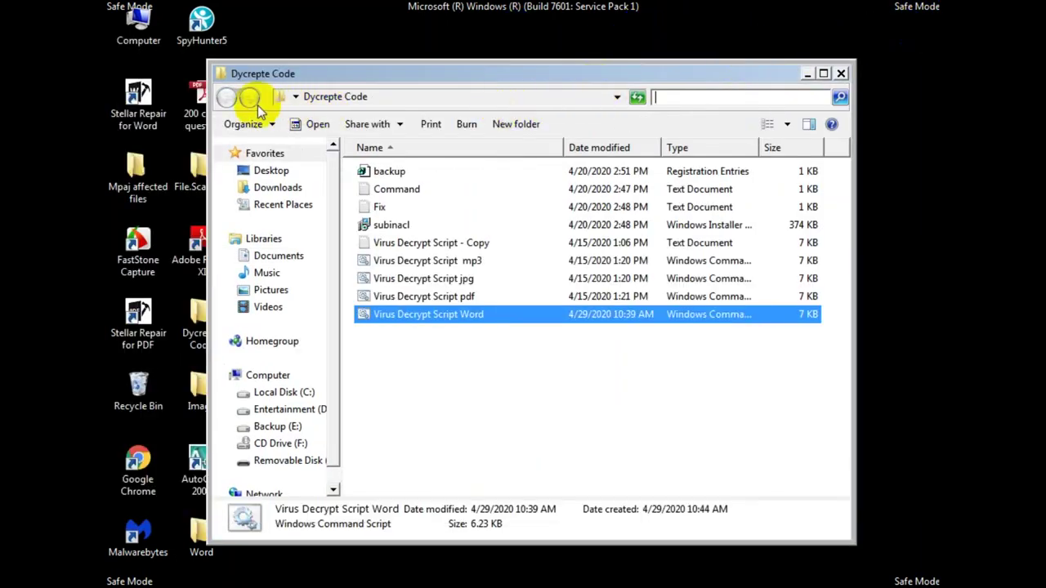
click(842, 74)
Launch Stellar Repair for Word, select all three DOCX files in the desktop folder Mpaj affected files\Word, and scan them.
double_click(114, 94)
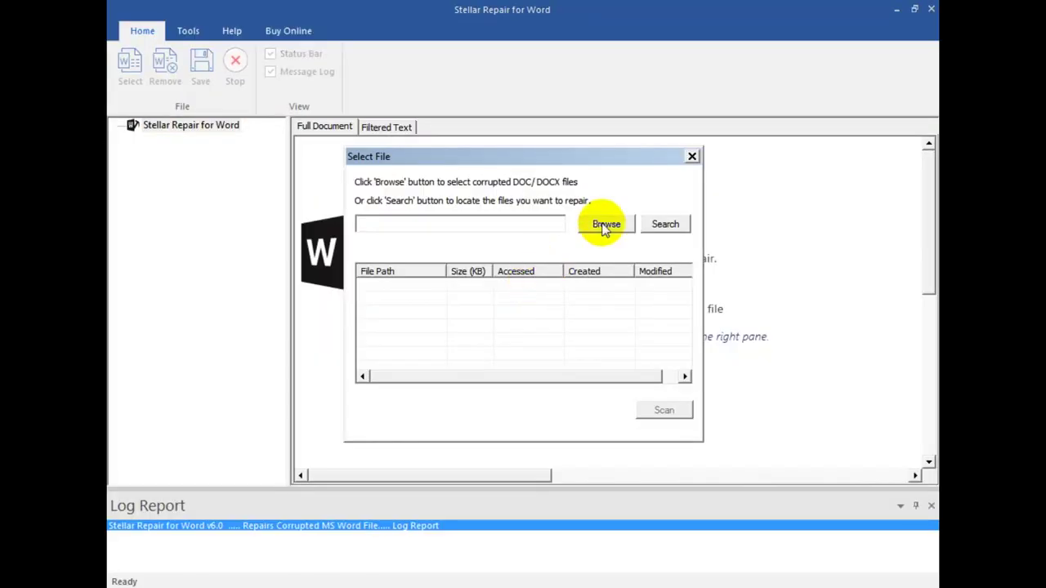
click(605, 226)
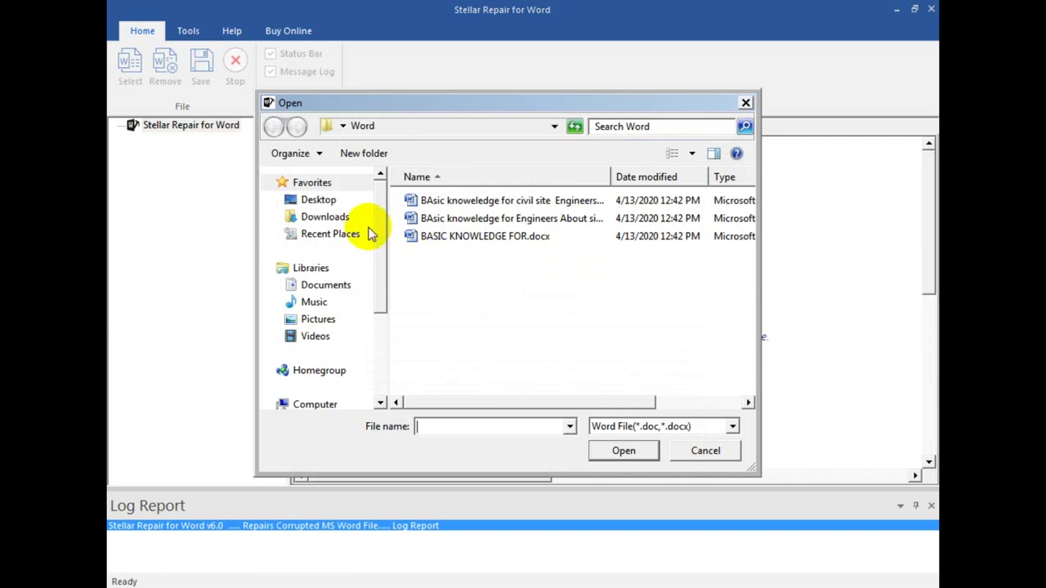
click(331, 201)
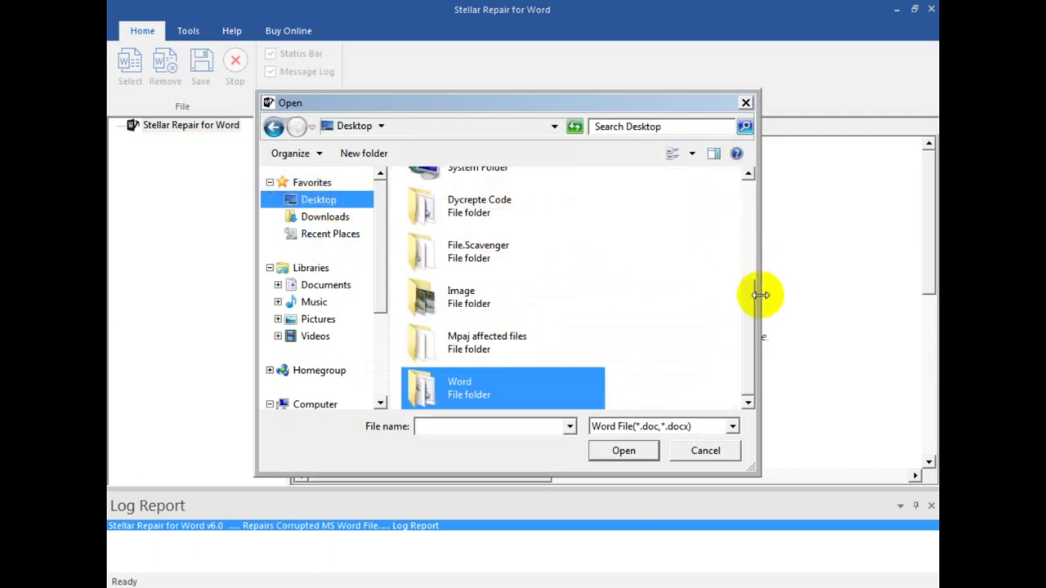
mouse_move(745, 318)
mouse_down()
mouse_move(729, 191)
mouse_move(745, 226)
mouse_move(744, 308)
mouse_up()
double_click(462, 355)
double_click(435, 234)
key(ctrl+a)
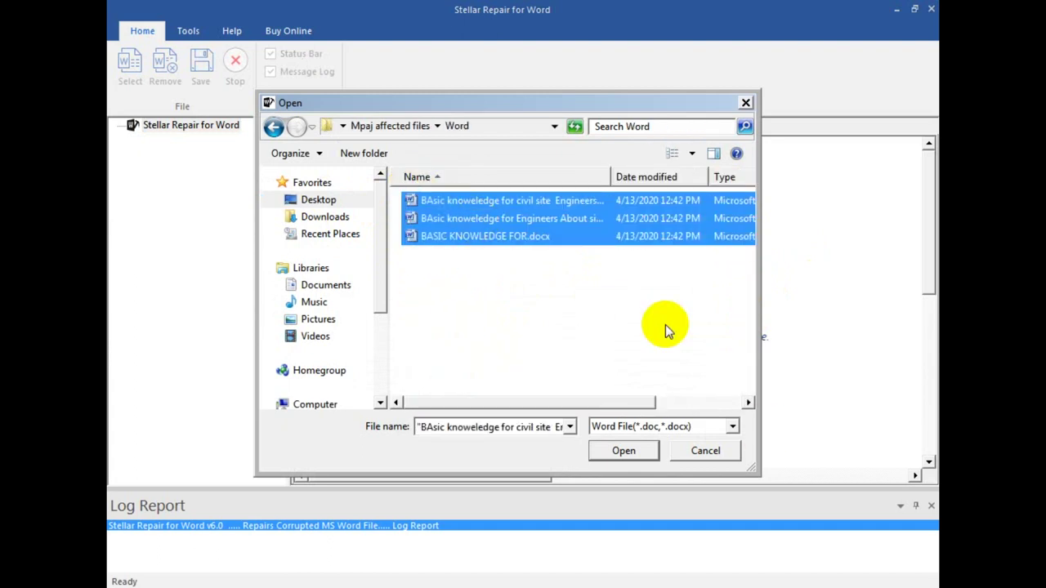
click(642, 454)
click(655, 409)
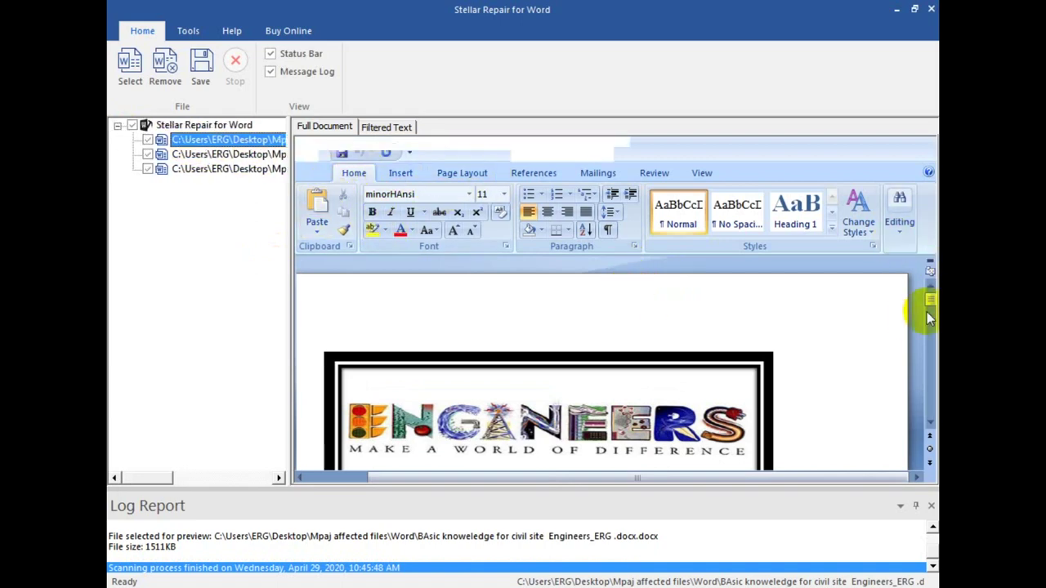
Examine the repaired preview of the civil site Engineers_ERG document down to its end and view the preview's References commands.
drag(932, 304, 924, 435)
click(766, 127)
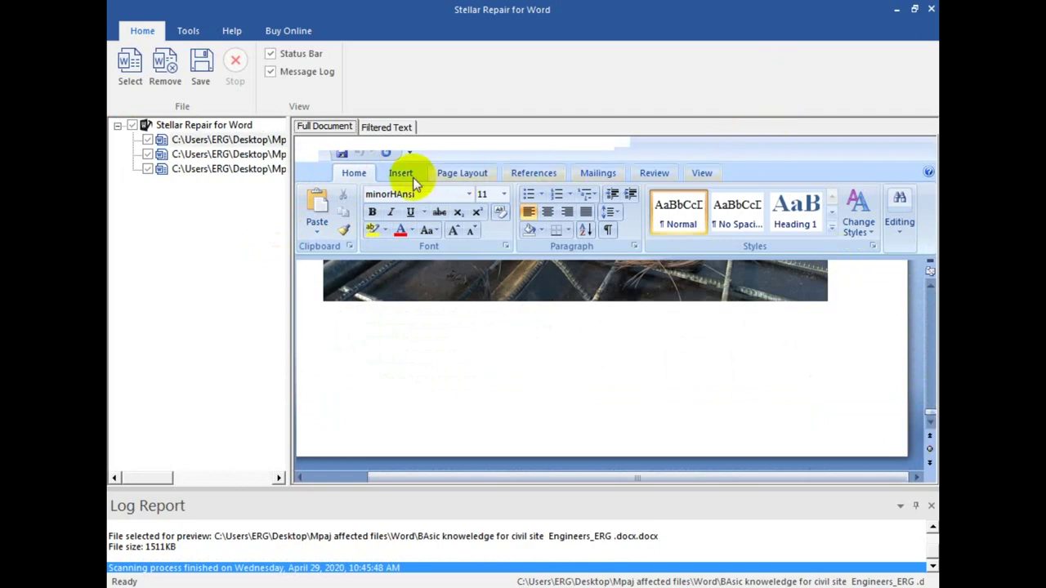
click(318, 227)
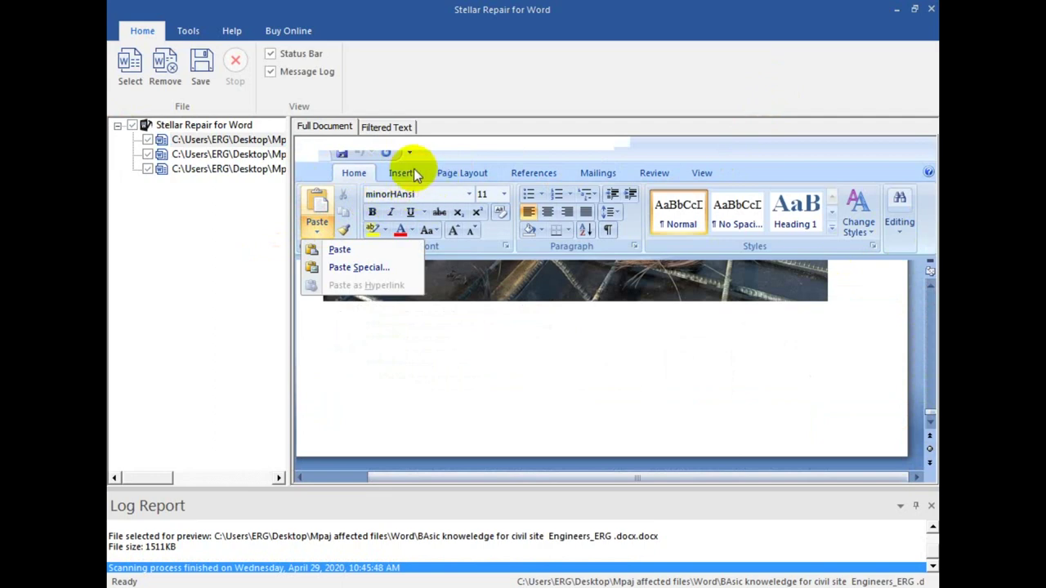
click(533, 173)
click(533, 172)
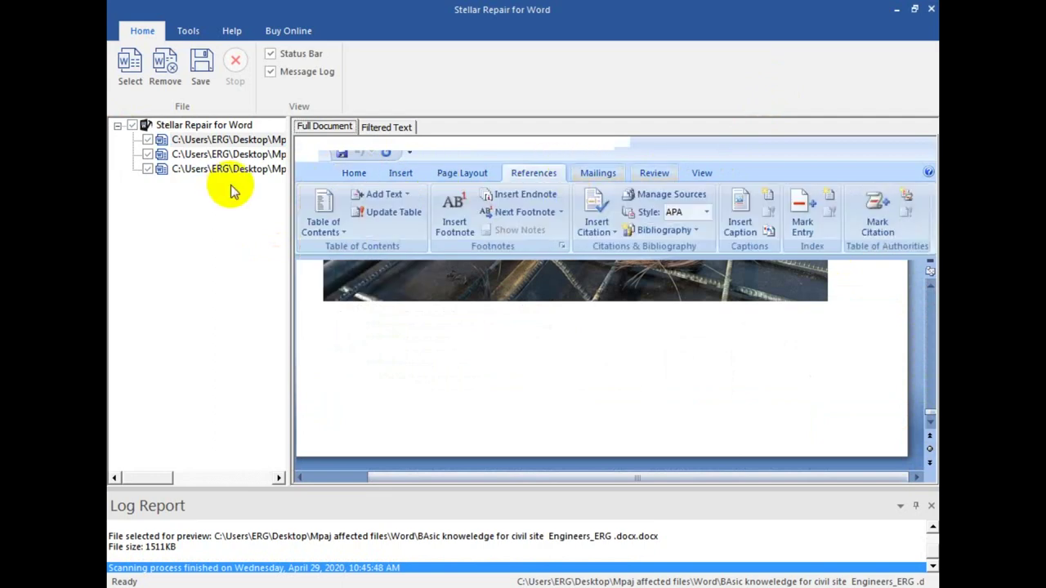
Preview the repaired BAsic knoweledge for Engineers About site document and look through its pages.
click(232, 154)
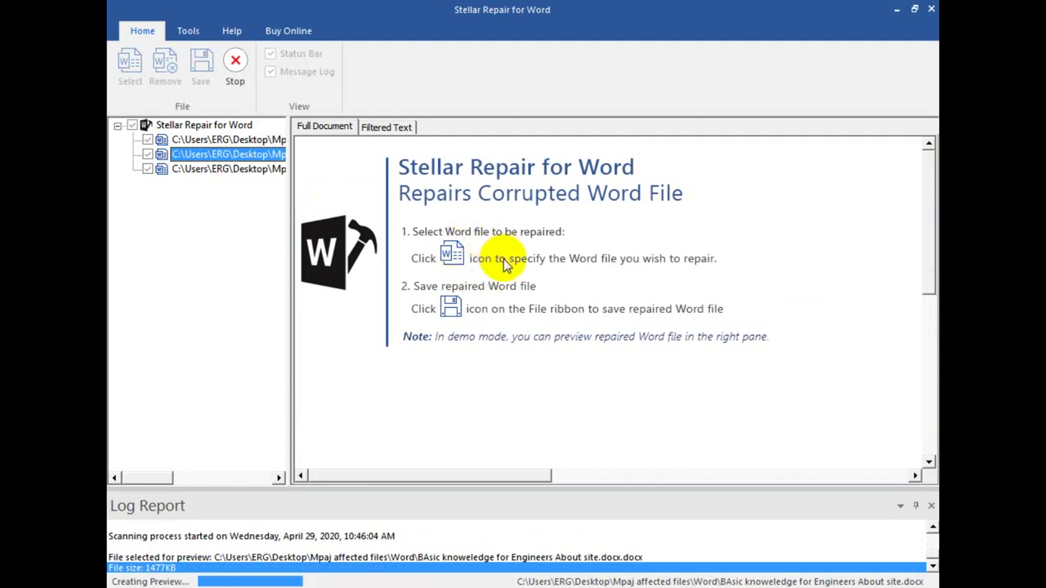
click(935, 284)
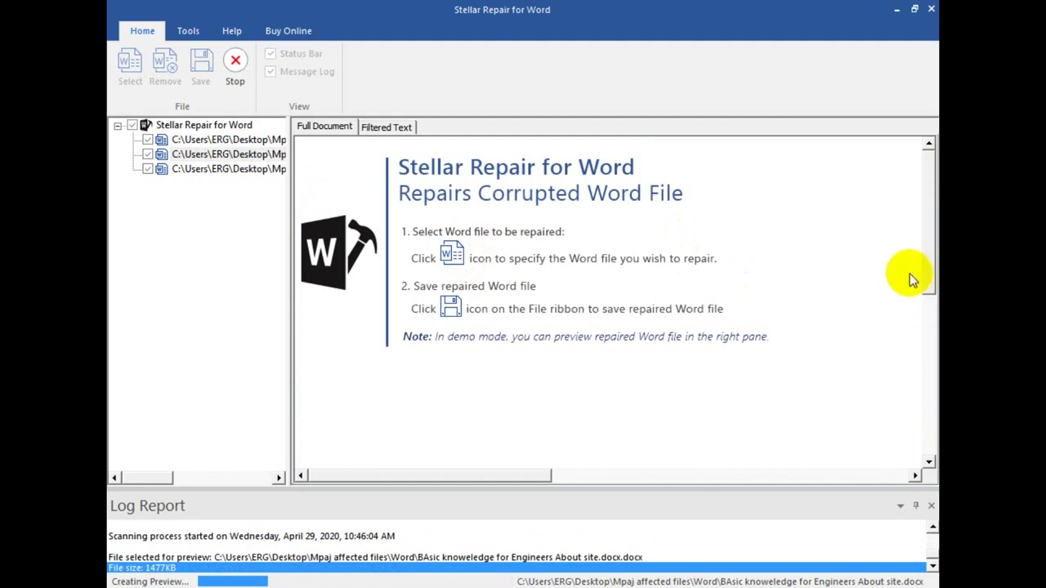
click(931, 276)
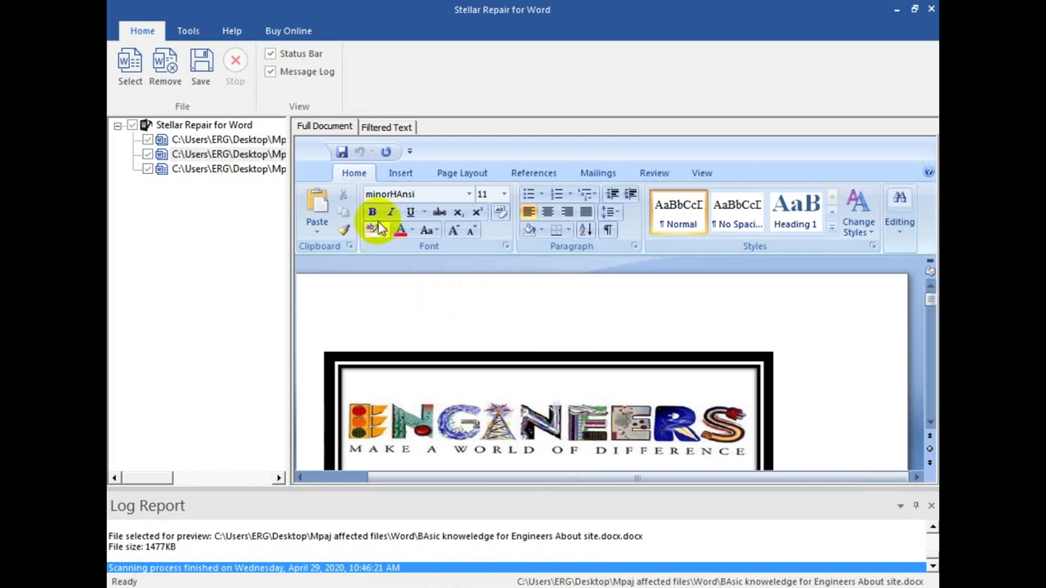
drag(932, 302, 878, 265)
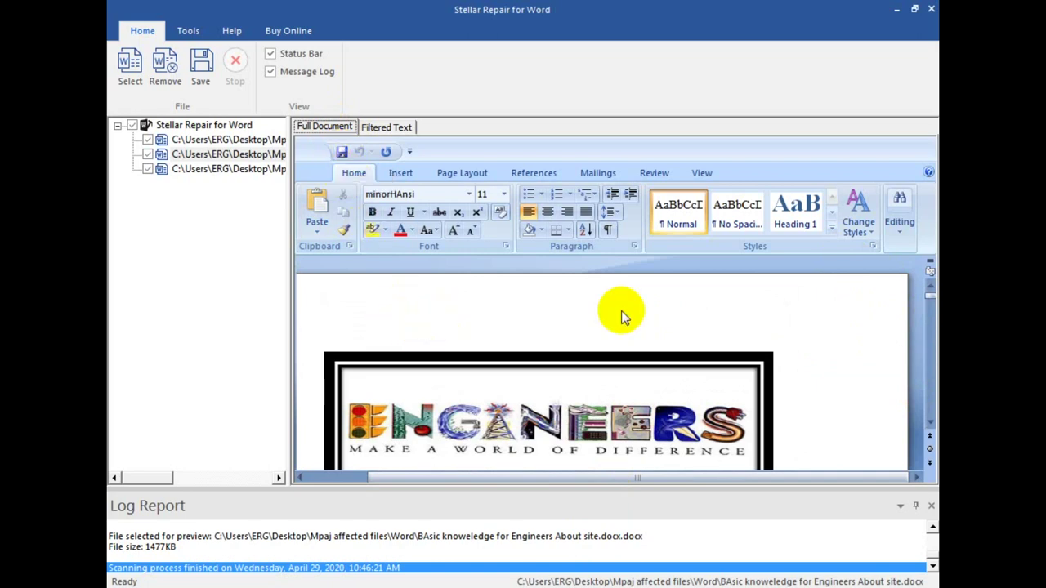
mouse_move(927, 292)
mouse_down()
mouse_move(928, 331)
mouse_move(929, 278)
mouse_up()
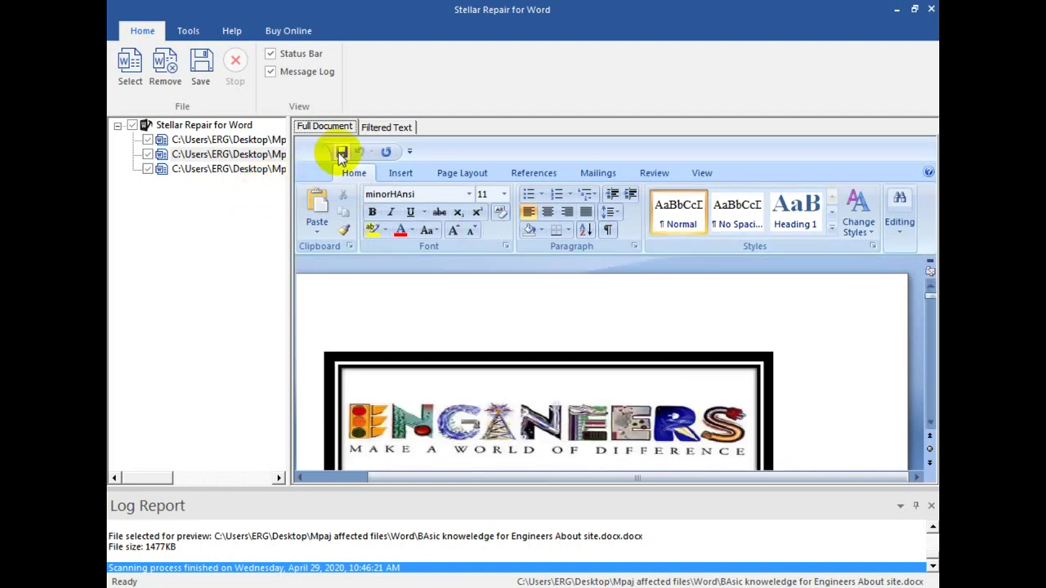
Preview the repaired civil site Engineers_ERG document again.
click(181, 155)
click(198, 140)
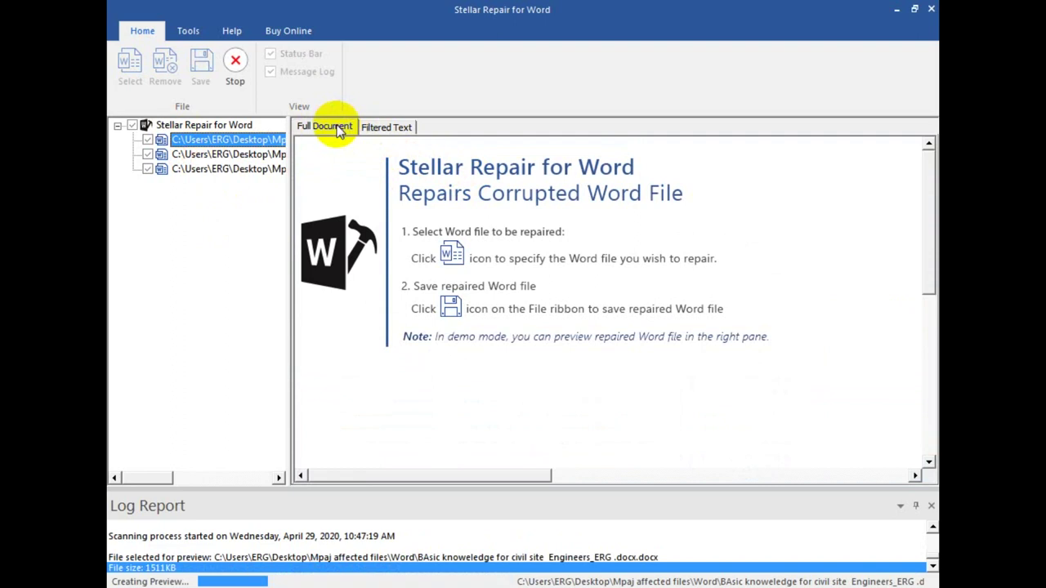
click(935, 280)
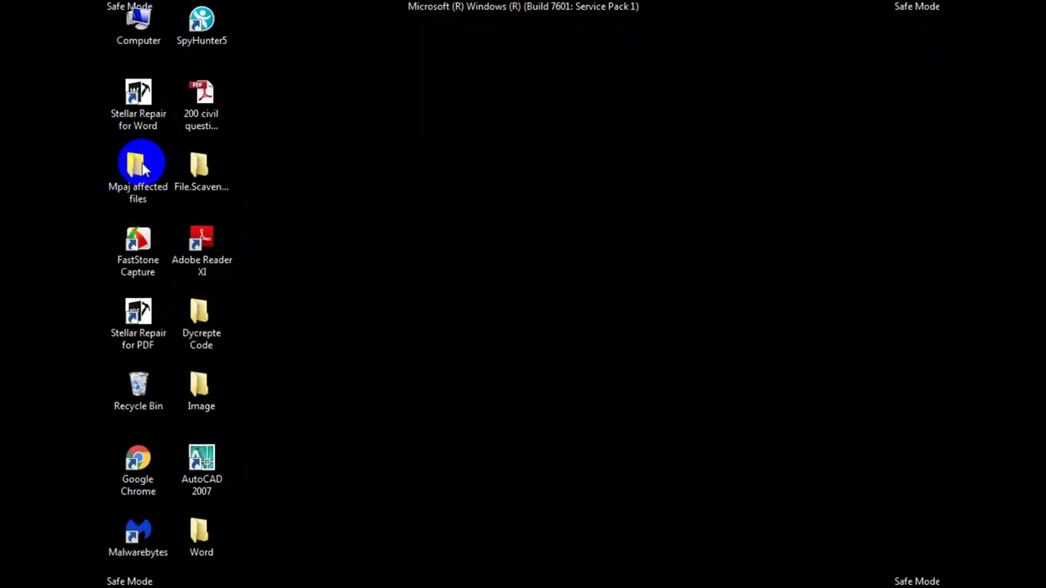
Go to the Word subfolder of Mpaj affected files and open the BAsic knoweledge for Engineers About site document.
double_click(140, 163)
double_click(385, 206)
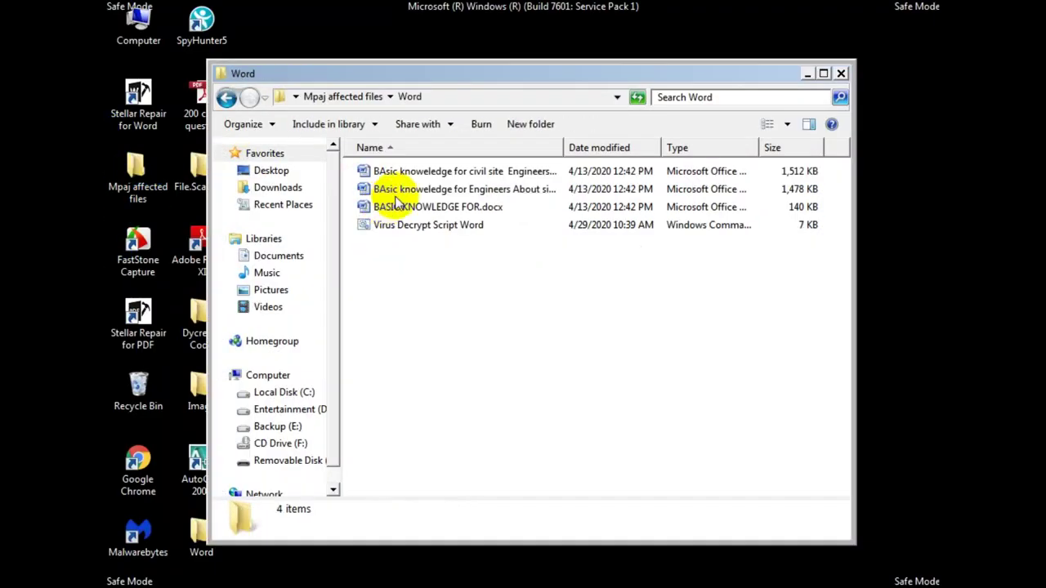
click(400, 191)
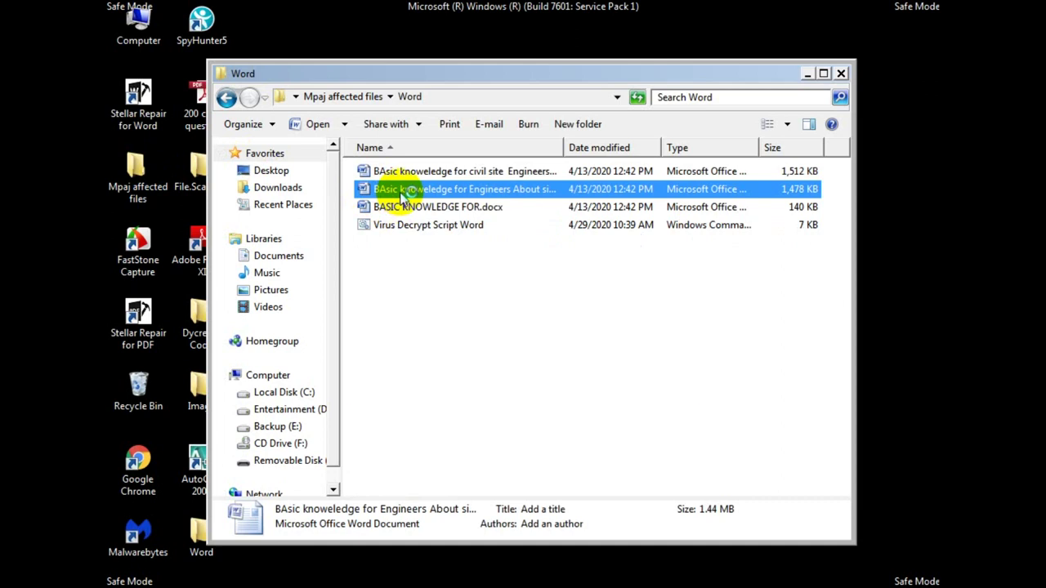